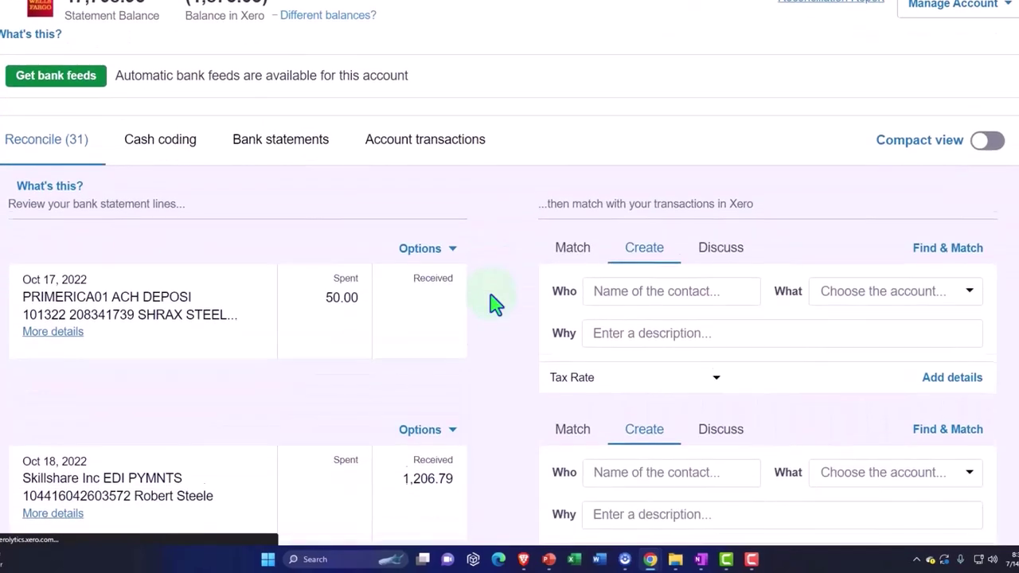
Step: Reconcile the Oct 21, 2022 SO CAL GAS statement line using its suggested bank rule
scroll(491, 305, "down", 10)
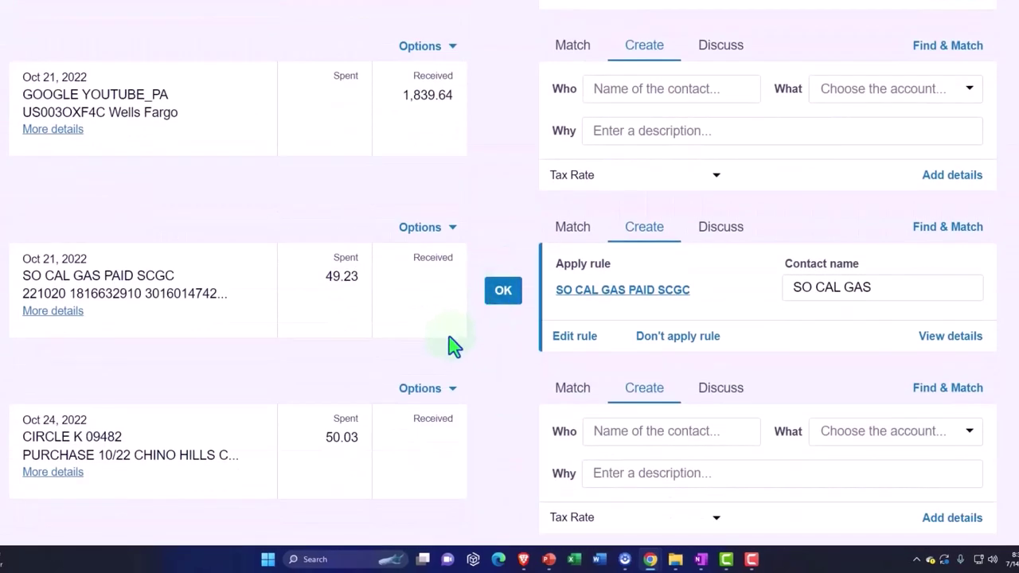
scroll(443, 350, "down", 3)
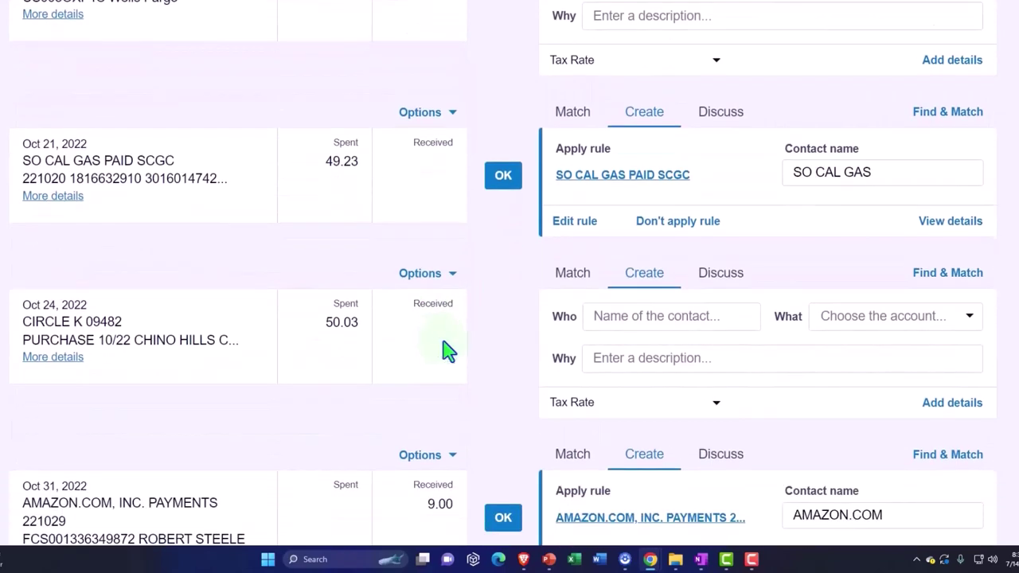
left_click(503, 177)
Step: Reconcile both Oct 31, 2022 AMAZON.COM, INC. lines plus the Audible and INTEREST PAYMENT lines using their suggested bank rules
scroll(502, 231, "down", 1)
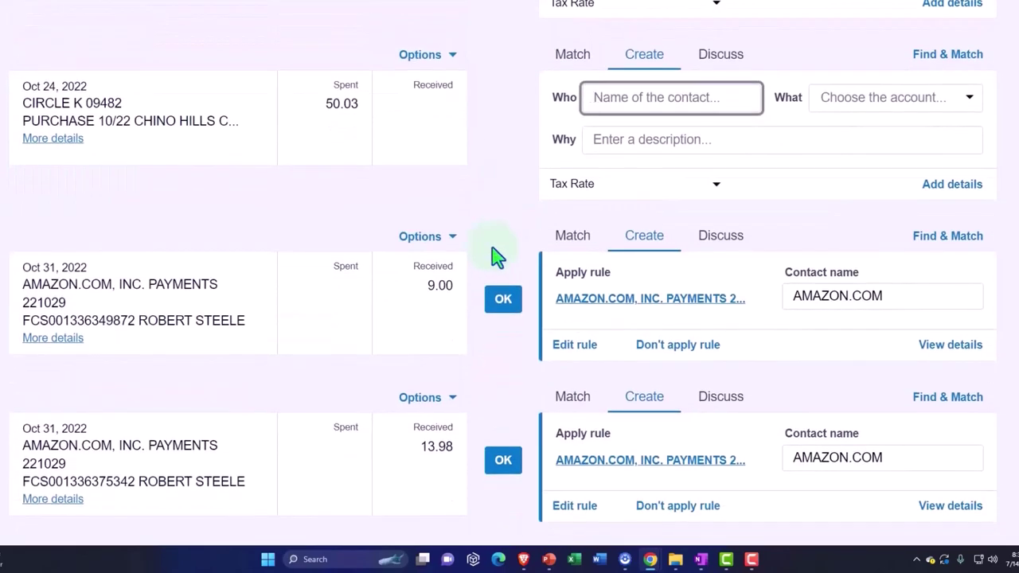
left_click(502, 302)
left_click(501, 306)
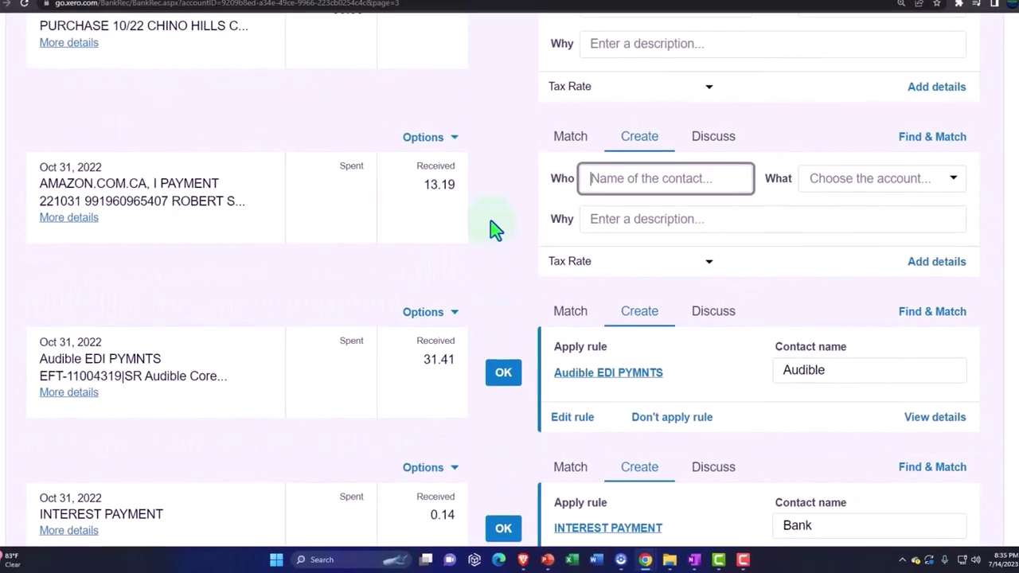
scroll(493, 233, "down", 1)
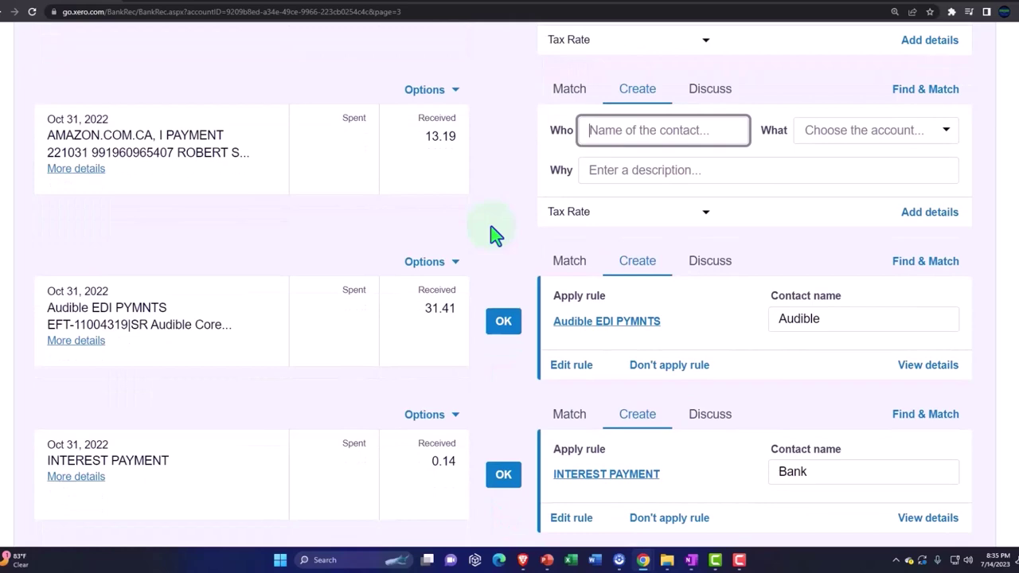
left_click(501, 322)
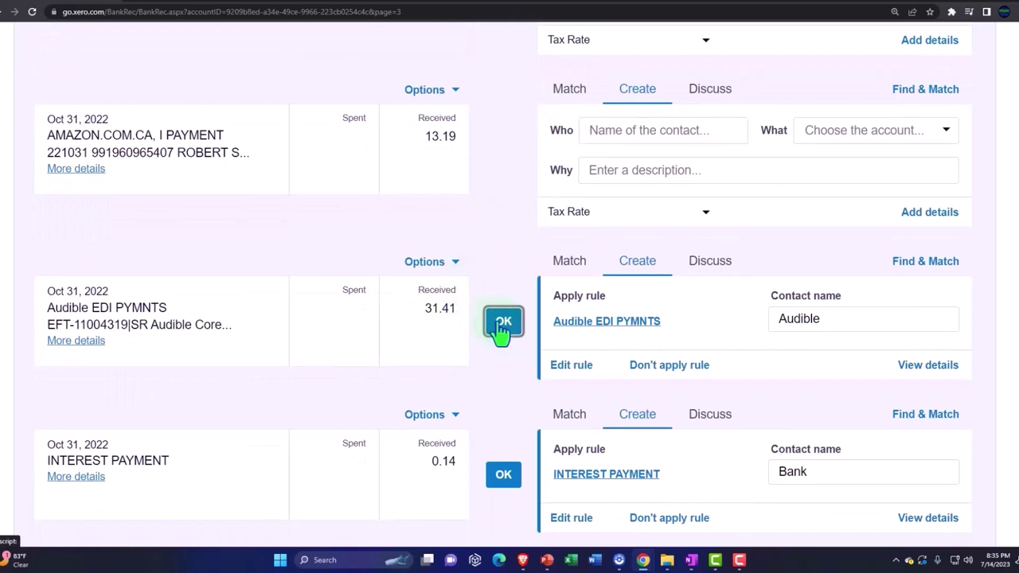
left_click(504, 333)
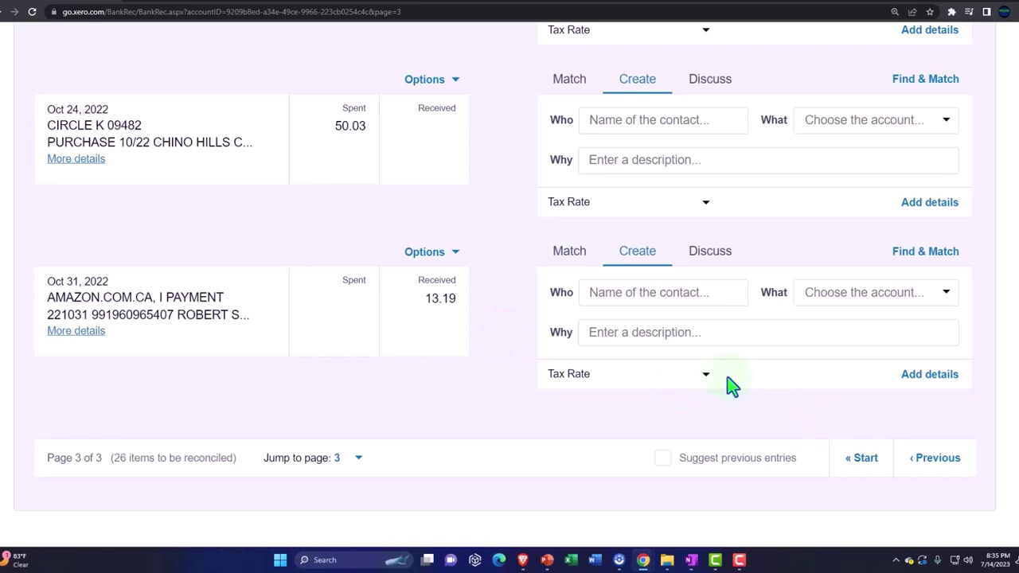
Step: Refresh the Dec 31, 2022 Balance Sheet and examine its assets and the Checking Account under current liabilities
left_click(199, 4)
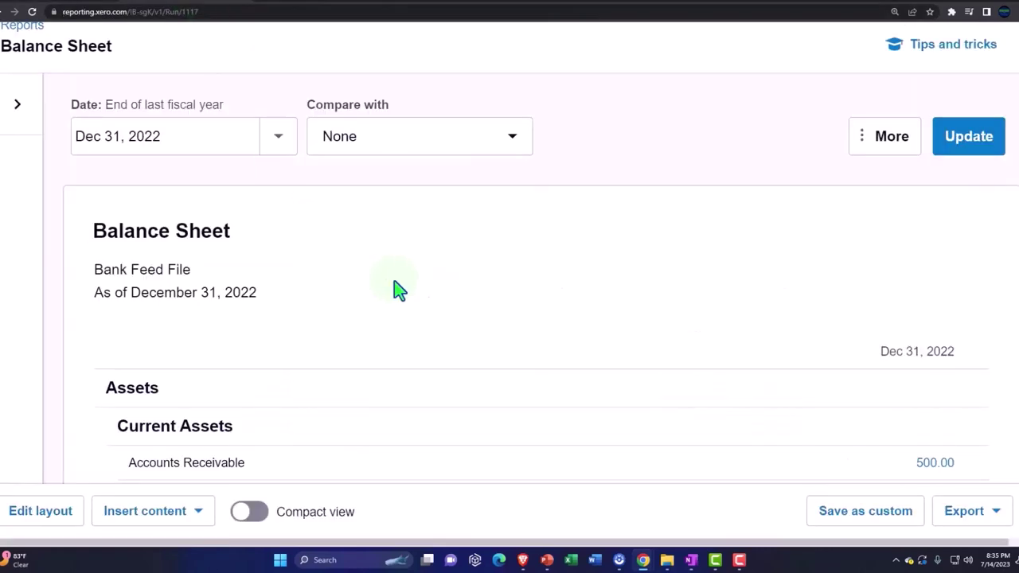
left_click(947, 159)
scroll(649, 310, "down", 3)
scroll(649, 310, "down", 5)
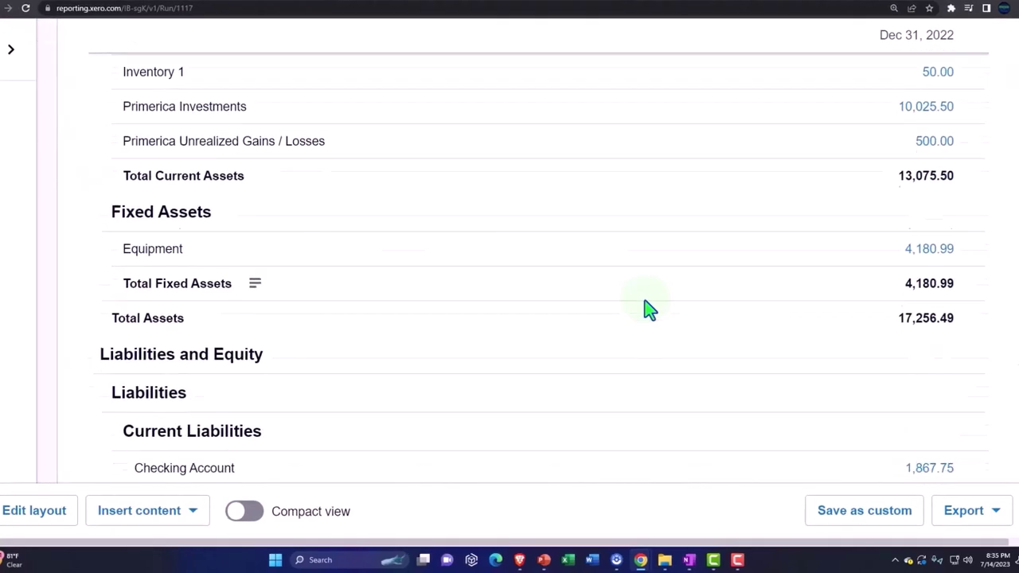
scroll(637, 300, "down", 1)
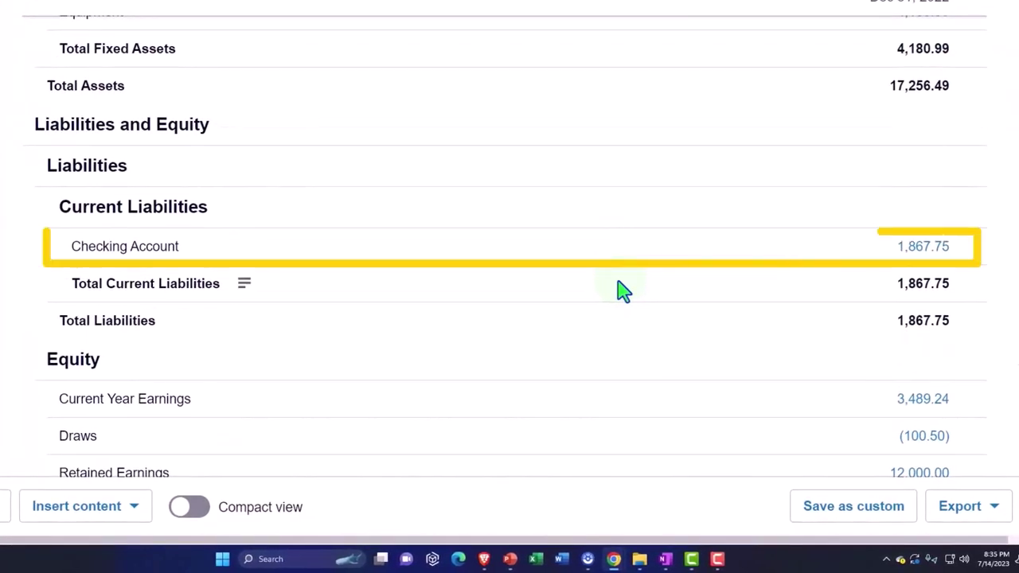
scroll(625, 291, "up", 10)
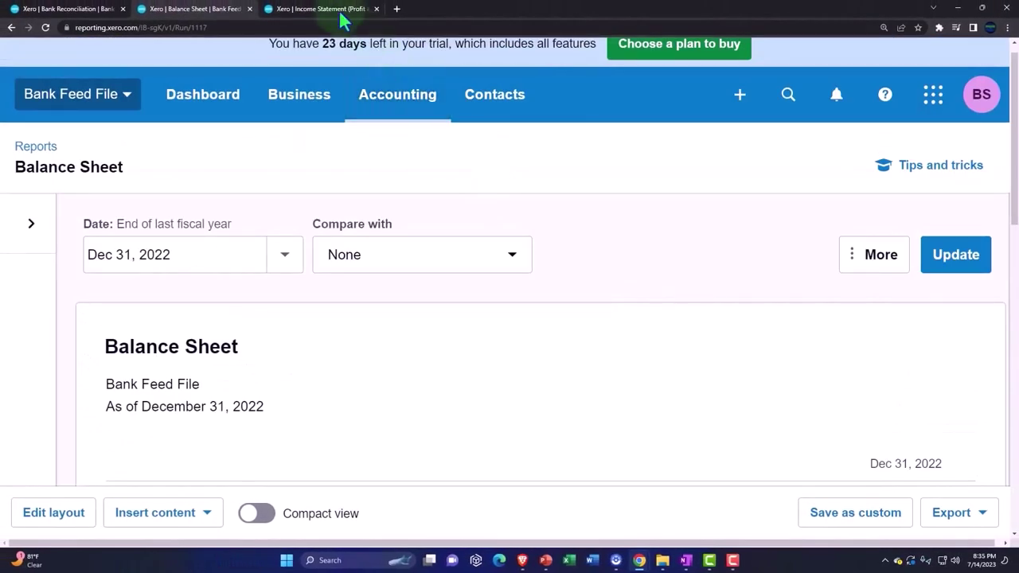
Step: Refresh the 2022 Income Statement (Profit and Loss) and examine the income accounts and the sections below them
left_click(340, 16)
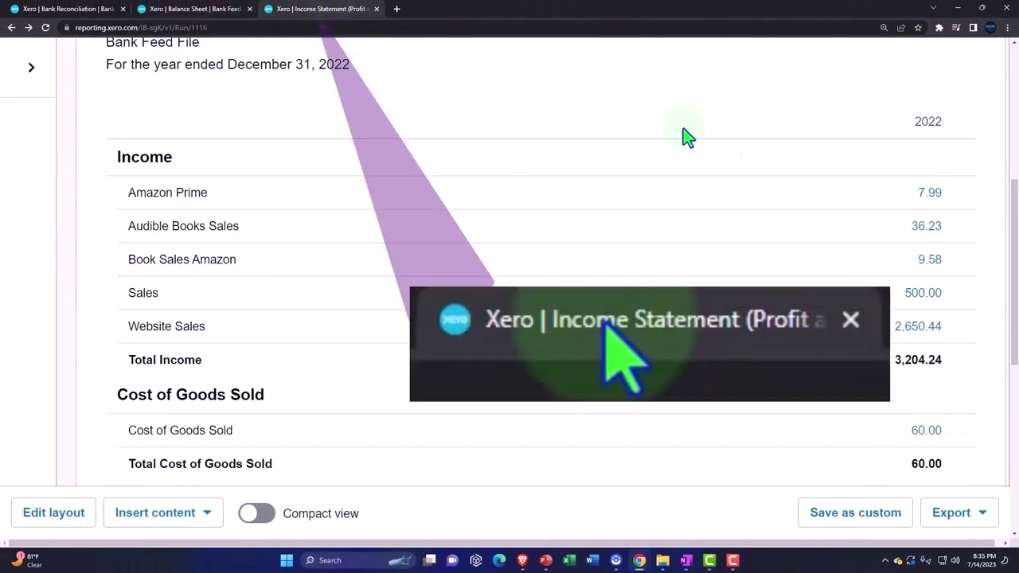
scroll(907, 175, "up", 3)
left_click(939, 140)
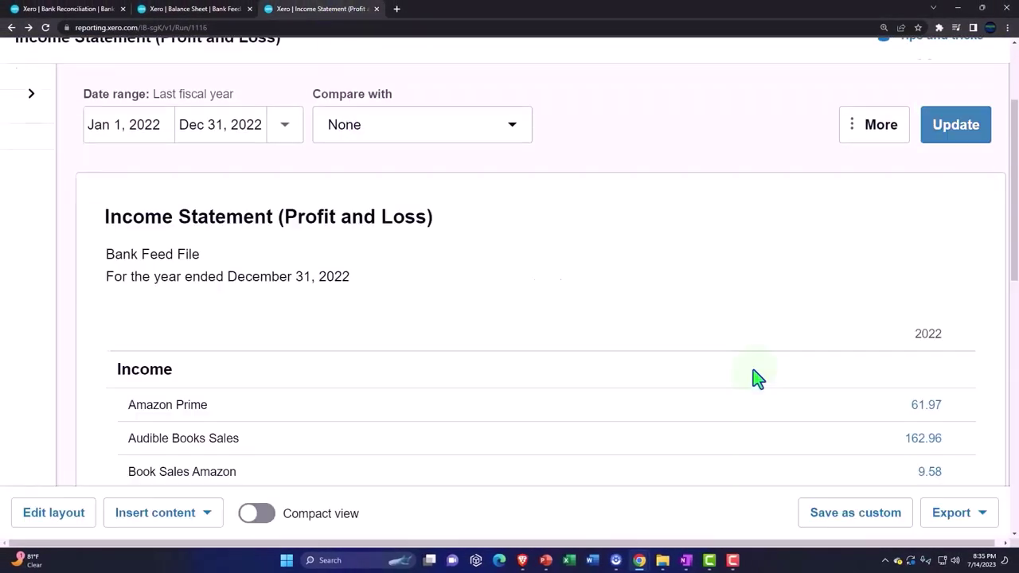
scroll(753, 374, "down", 2)
scroll(756, 378, "down", 2)
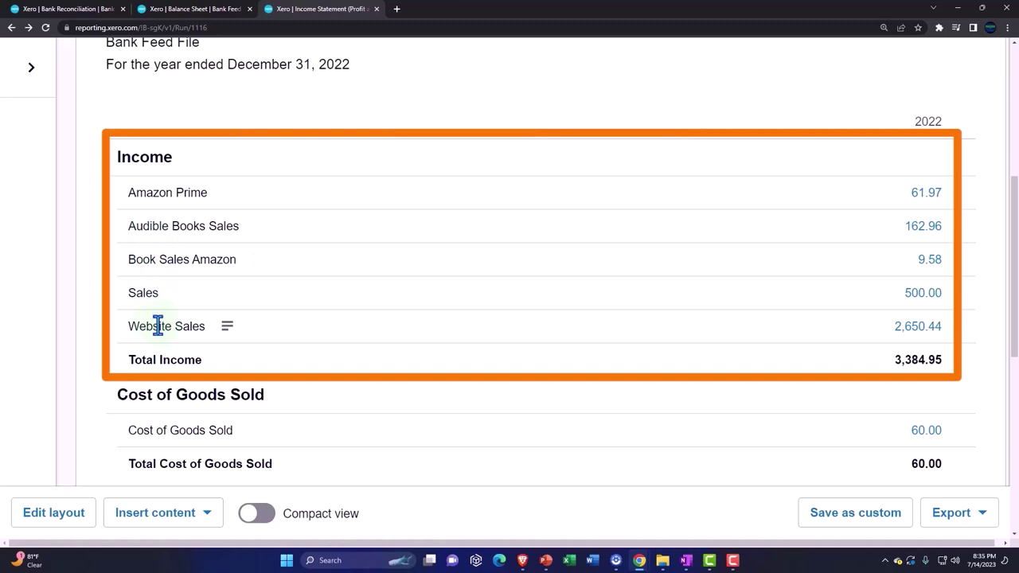
scroll(159, 326, "down", 3)
scroll(157, 325, "up", 3)
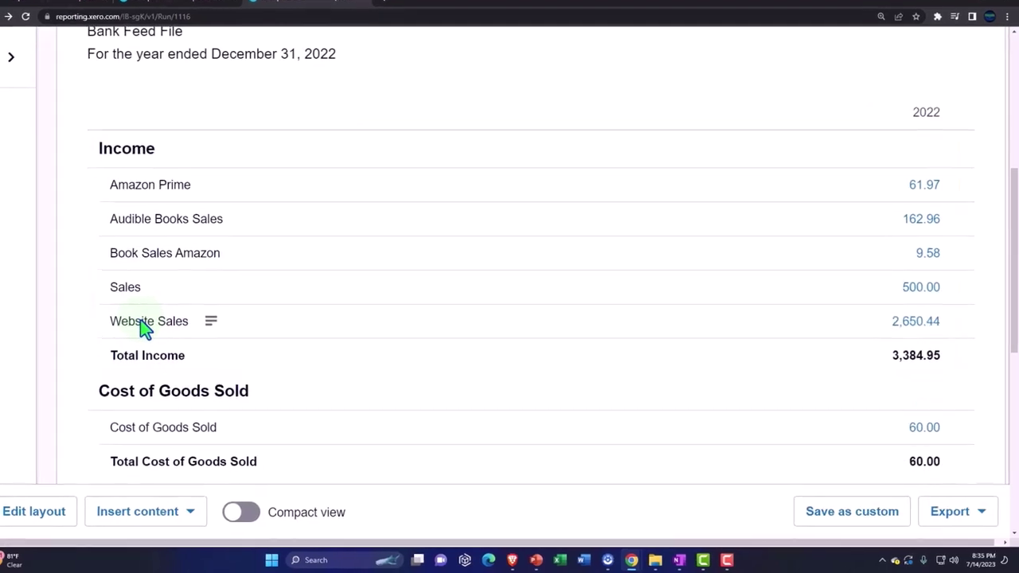
scroll(157, 325, "down", 5)
scroll(92, 308, "down", 2)
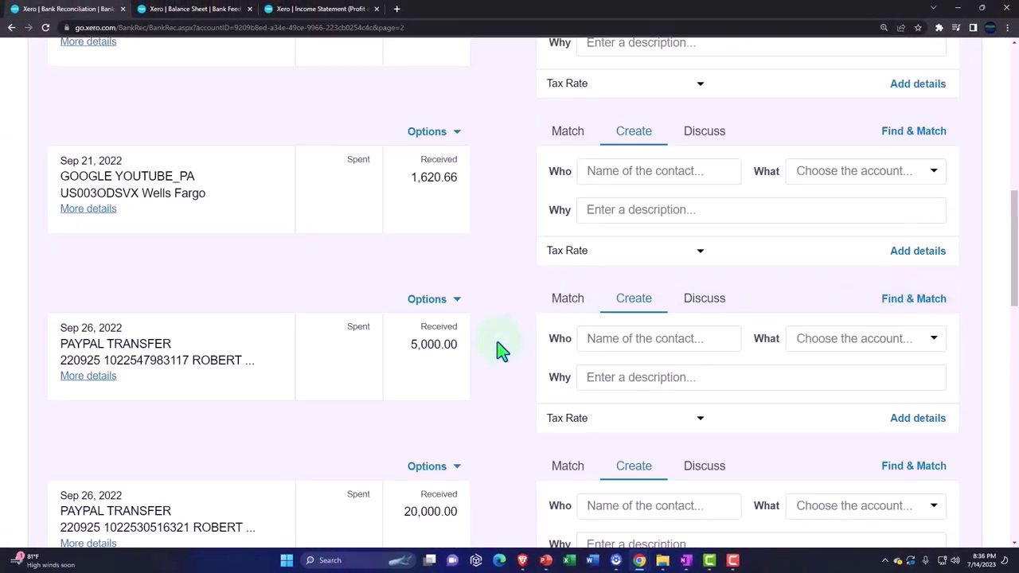
scroll(500, 350, "up", 1)
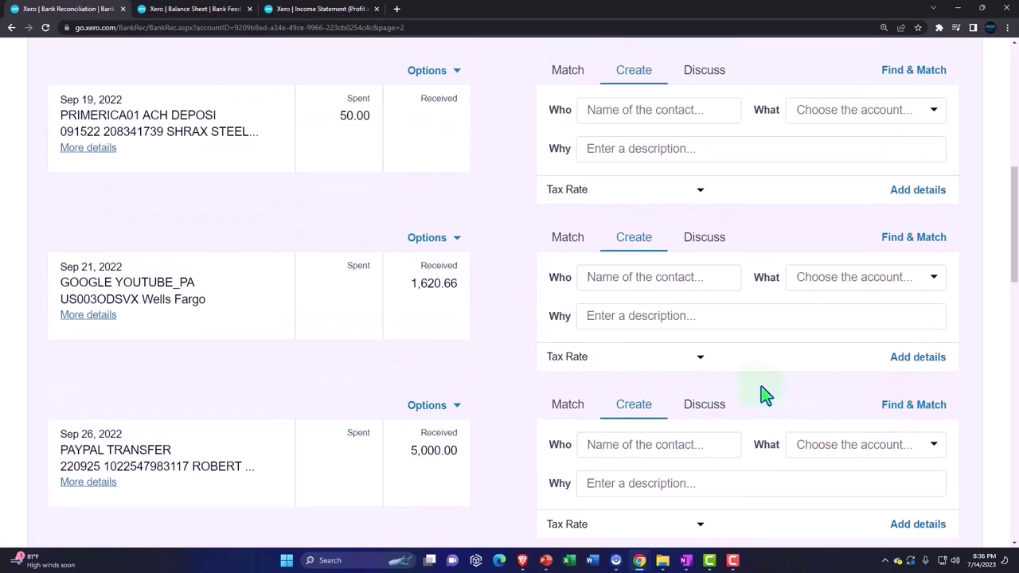
left_click(904, 364)
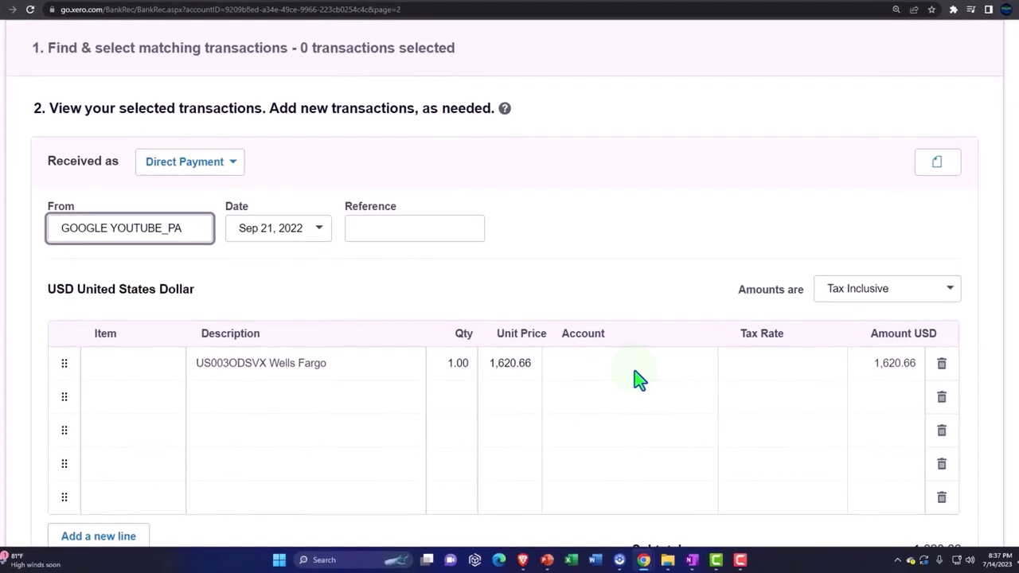
left_click(643, 374)
left_click(712, 358)
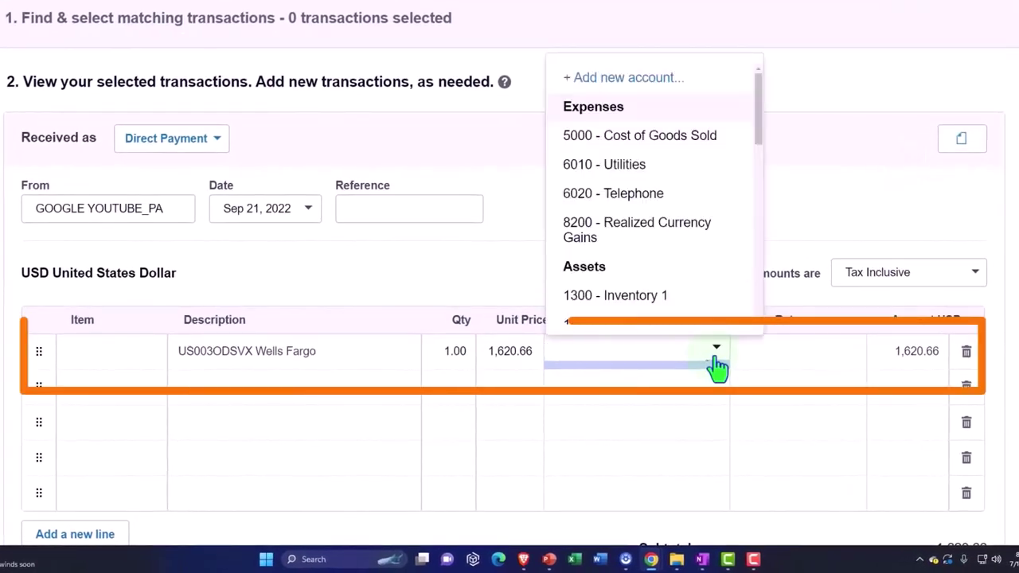
type("y")
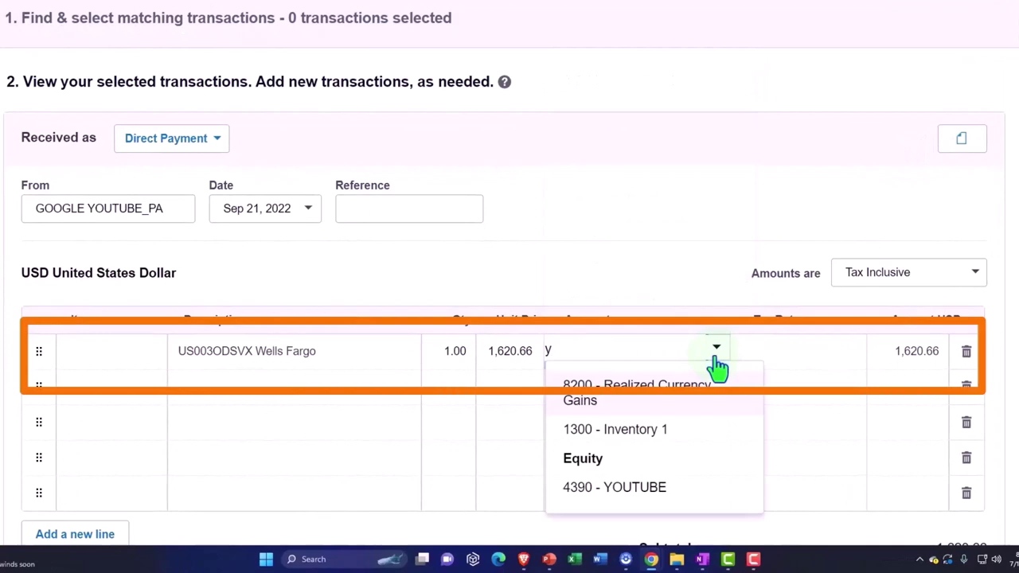
type("o")
scroll(470, 380, "up", 5)
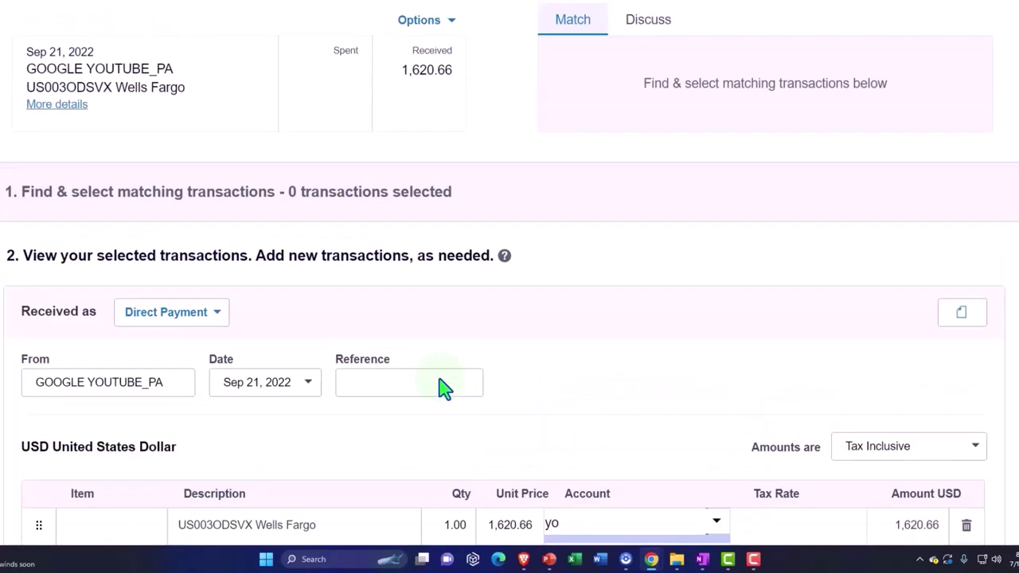
scroll(448, 257, "down", 6)
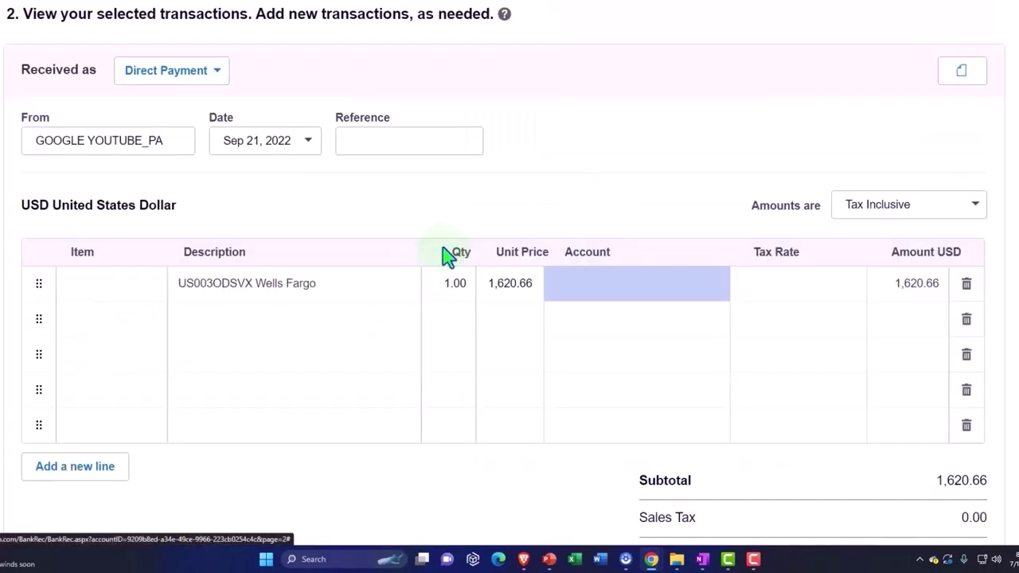
Step: Start a bank rule from the Sep 21, 2022 GOOGLE YOUTUBE_PA statement line and shorten its payee value to GOOGLE YOUTUBE
scroll(427, 337, "up", 3)
scroll(444, 123, "up", 2)
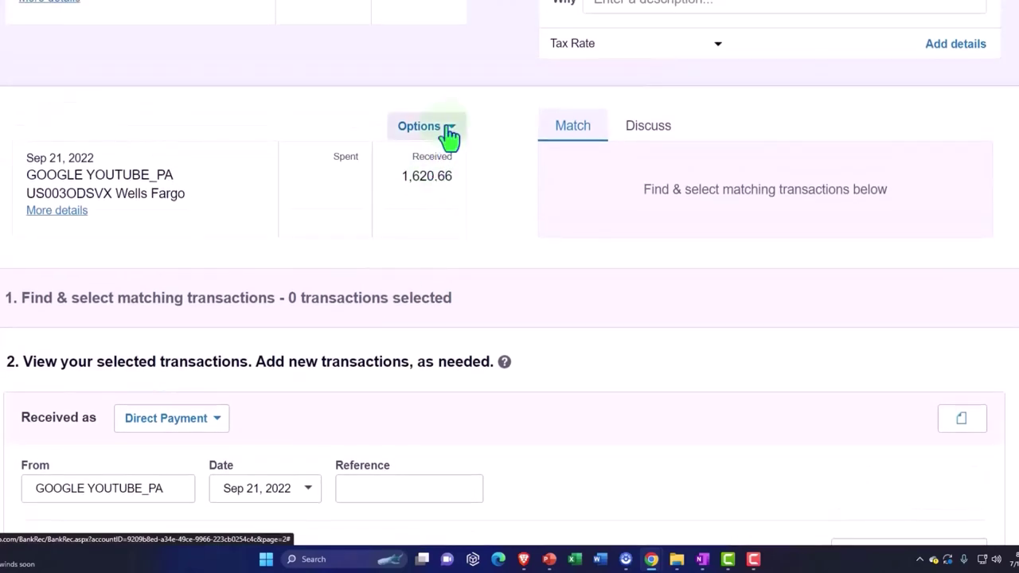
left_click(448, 130)
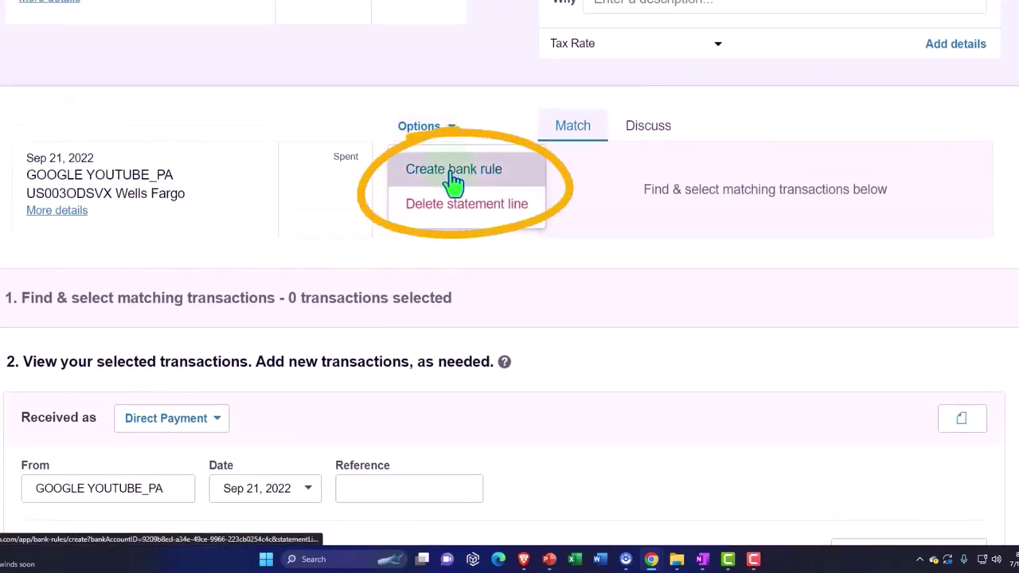
left_click(452, 170)
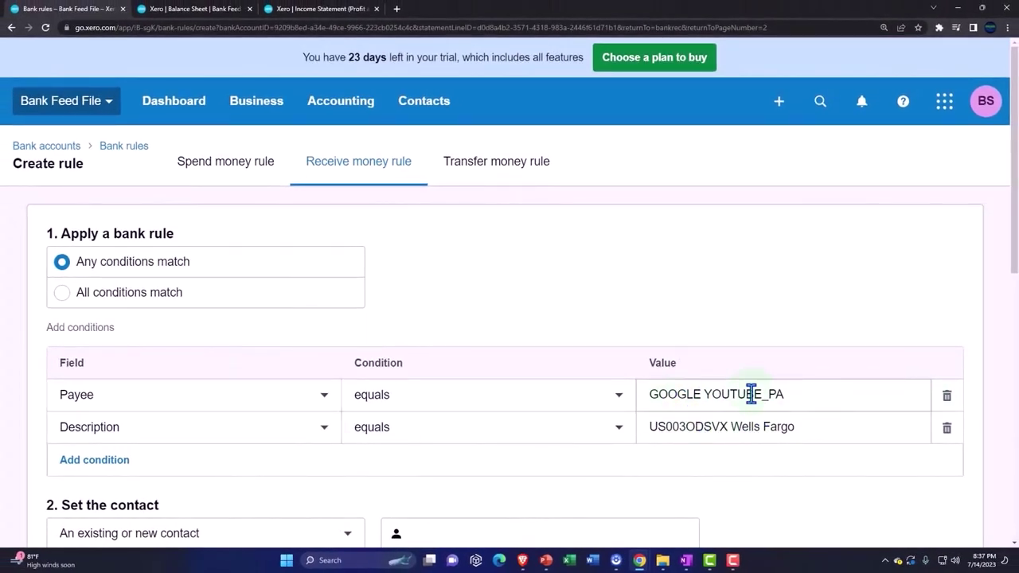
left_click(783, 395)
left_click(787, 395)
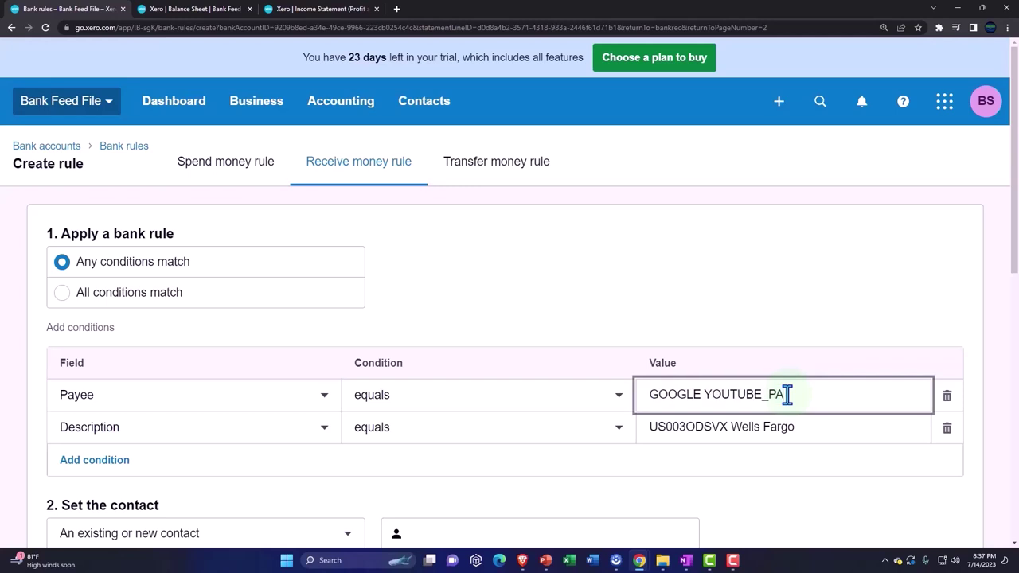
Step: Make the GOOGLE YOUTUBE condition match when any text field contains it, and remove the Description condition
left_click(315, 404)
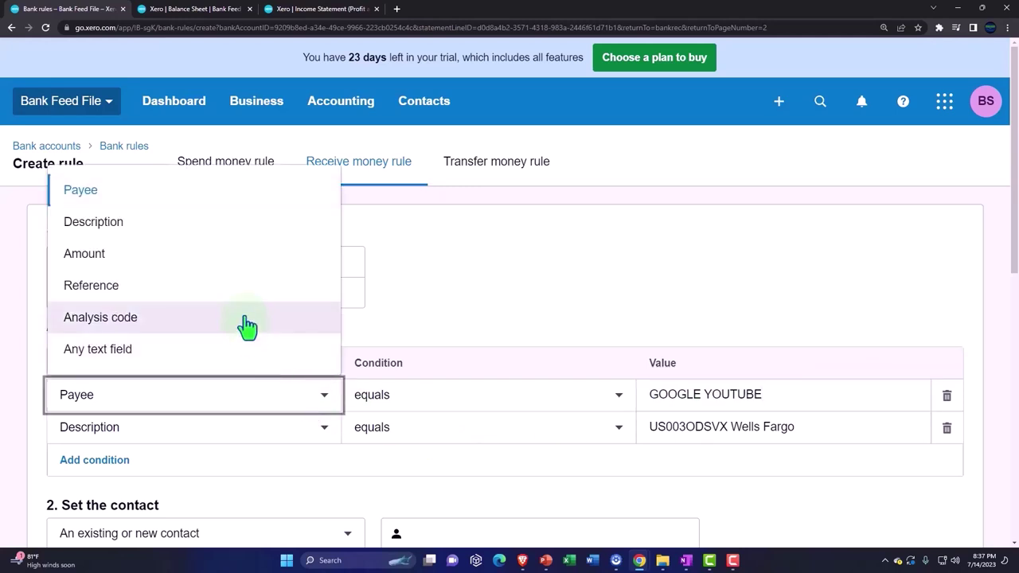
scroll(247, 327, "down", 1)
scroll(444, 425, "up", 2)
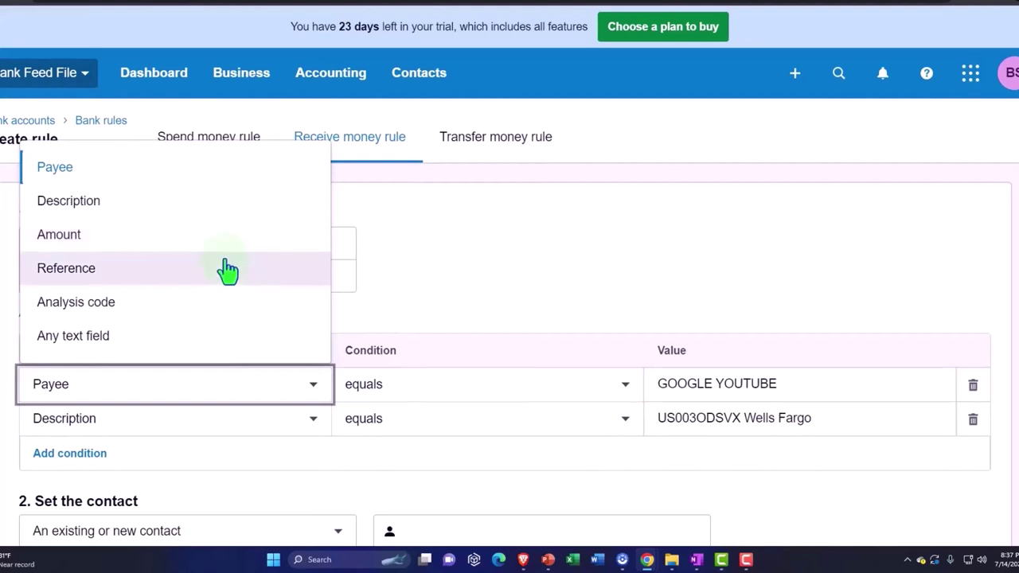
left_click(182, 337)
left_click(507, 406)
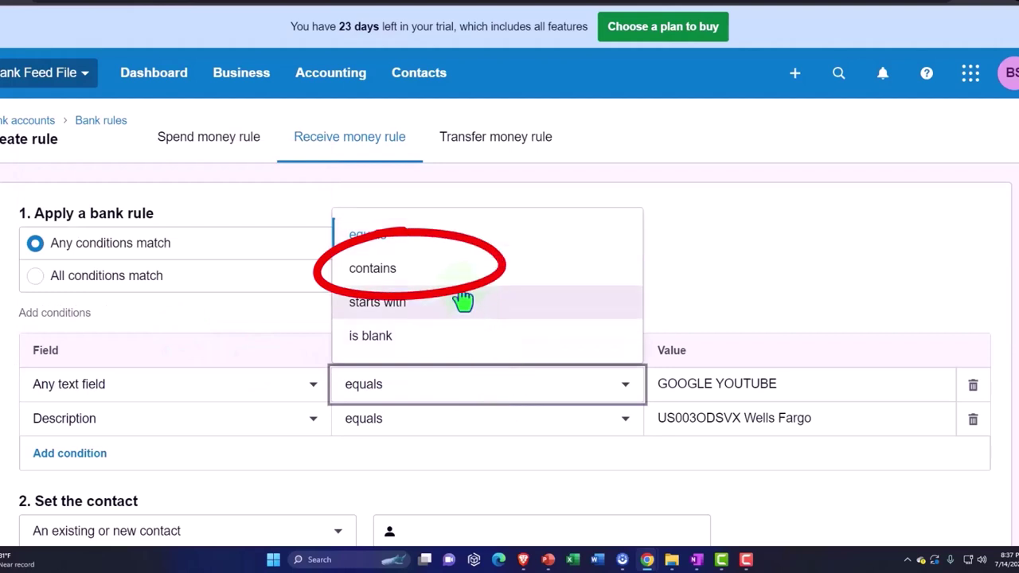
left_click(455, 271)
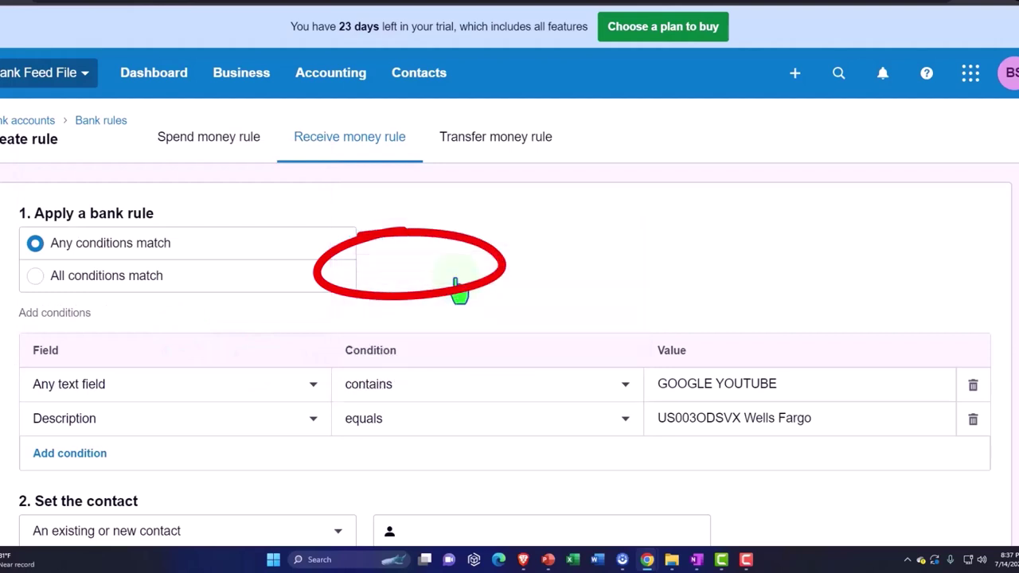
left_click(973, 420)
Step: Set the rule's contact to the existing contact YOUTUBE
scroll(419, 260, "down", 3)
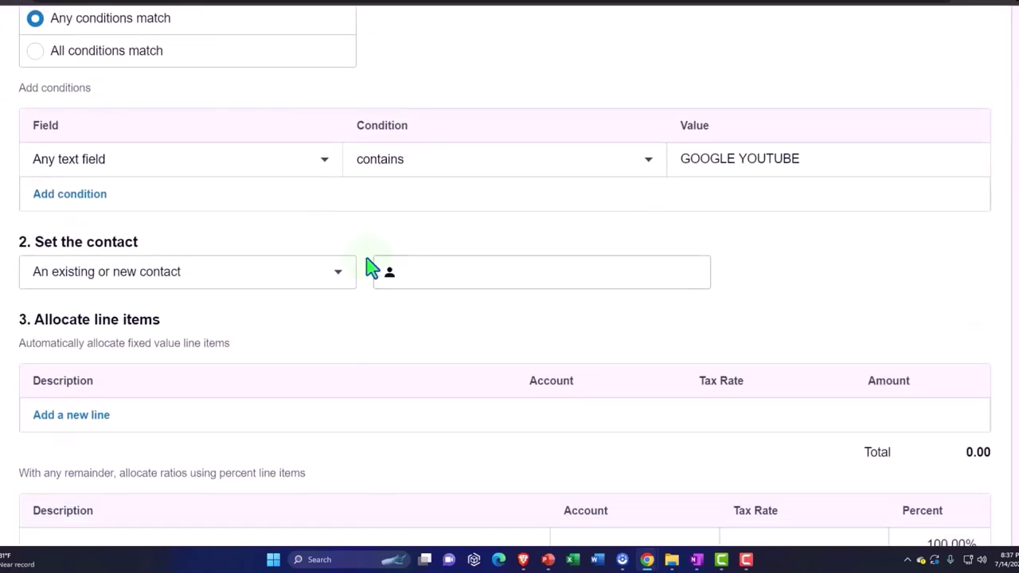
left_click(444, 276)
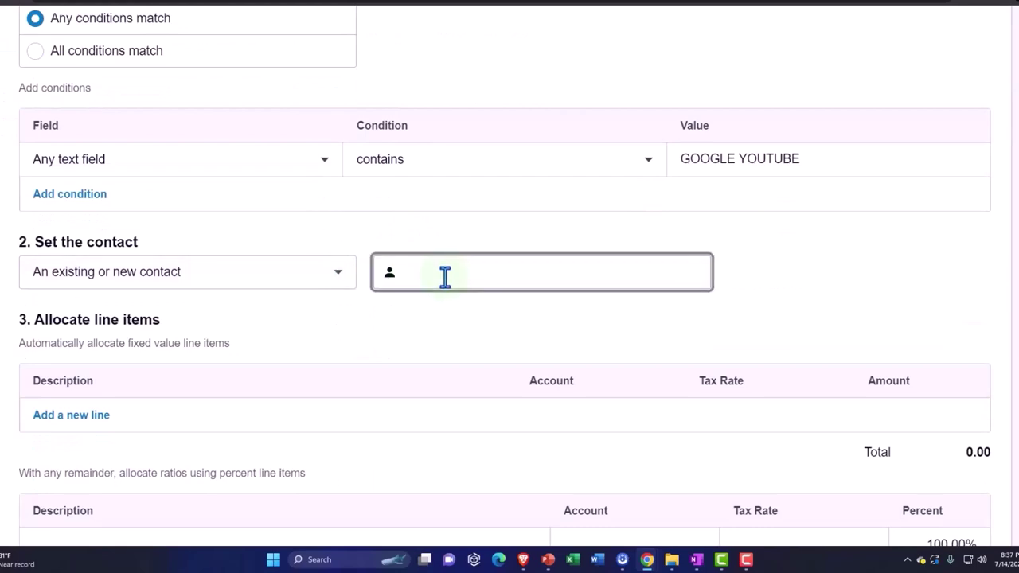
type("y")
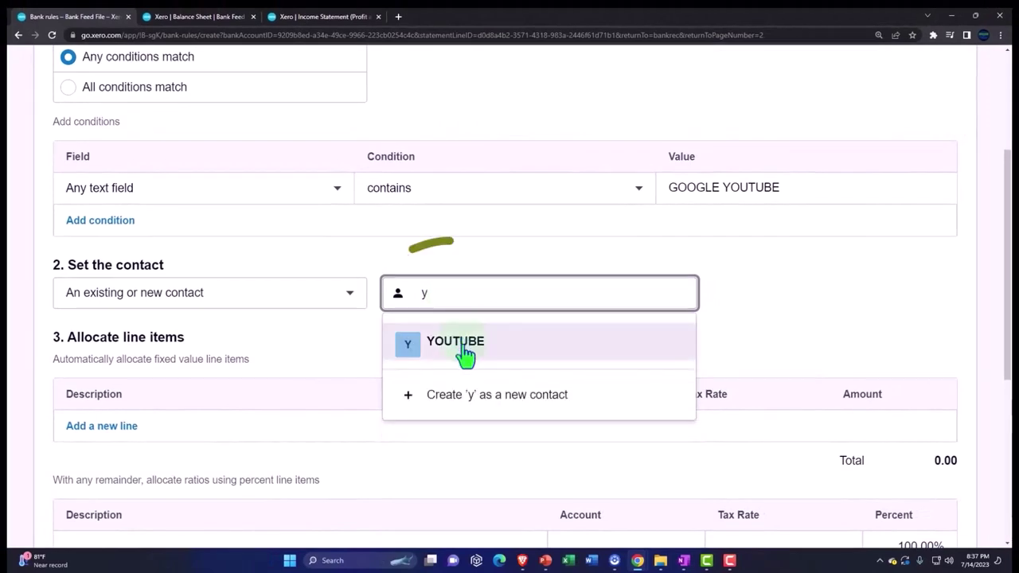
left_click(460, 342)
Step: Allocate the rule's 100% remainder line to the account 4390 - YOUTUBE
scroll(464, 357, "down", 2)
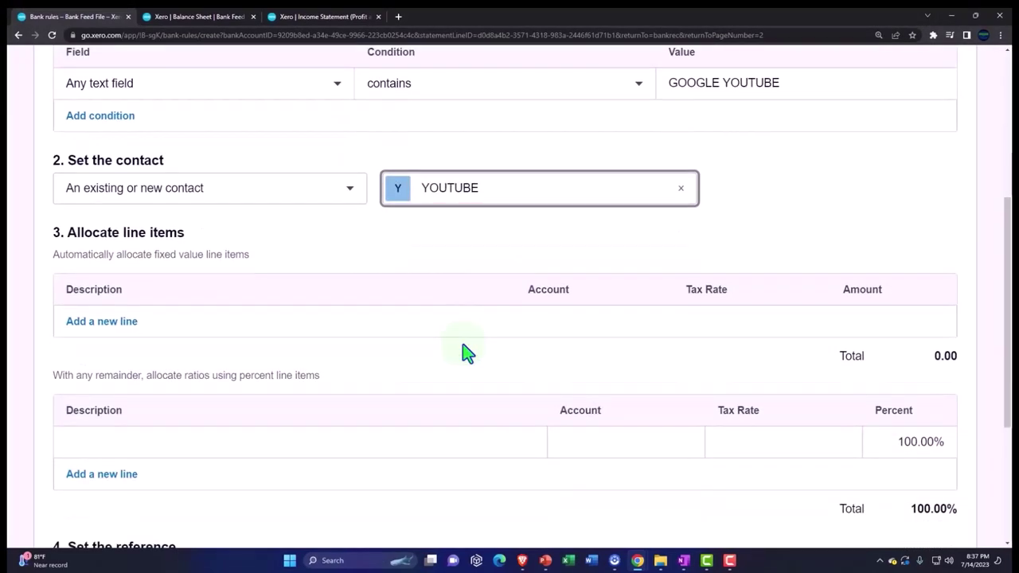
scroll(466, 352, "down", 2)
left_click(648, 334)
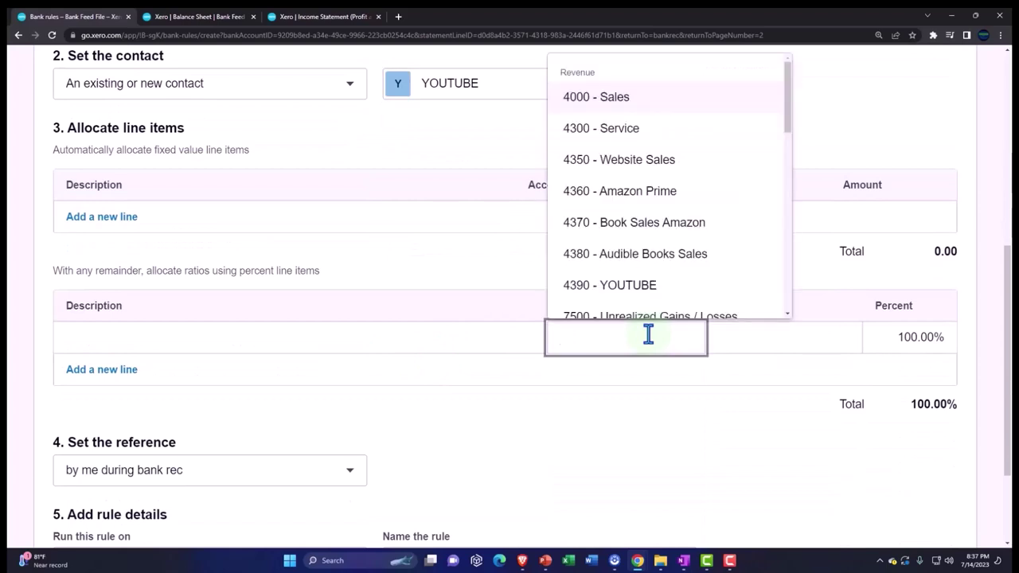
type("you")
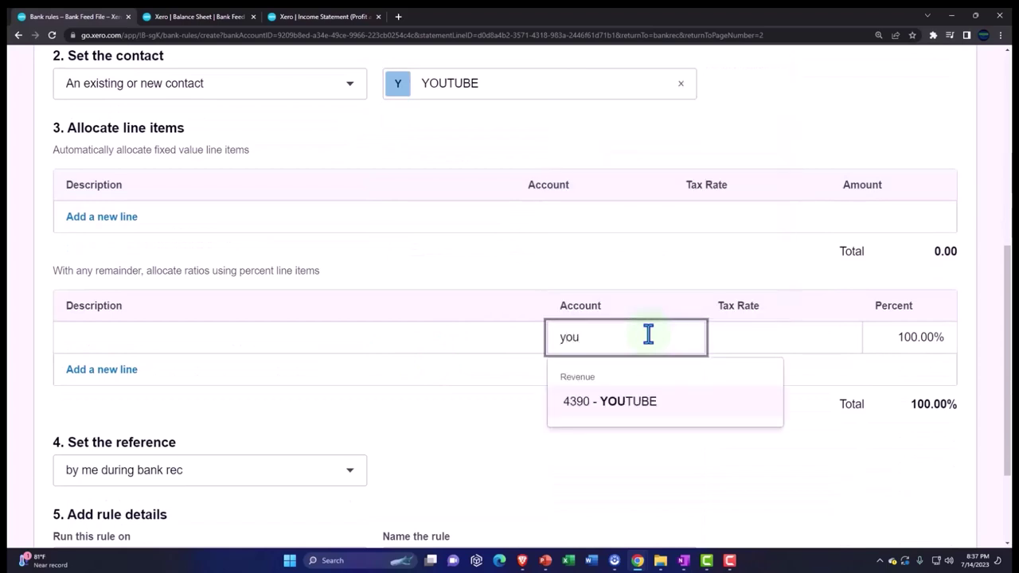
left_click(653, 404)
key("Tab")
Step: Name the rule GOOGLE YOUTUBE and save it
scroll(652, 409, "down", 2)
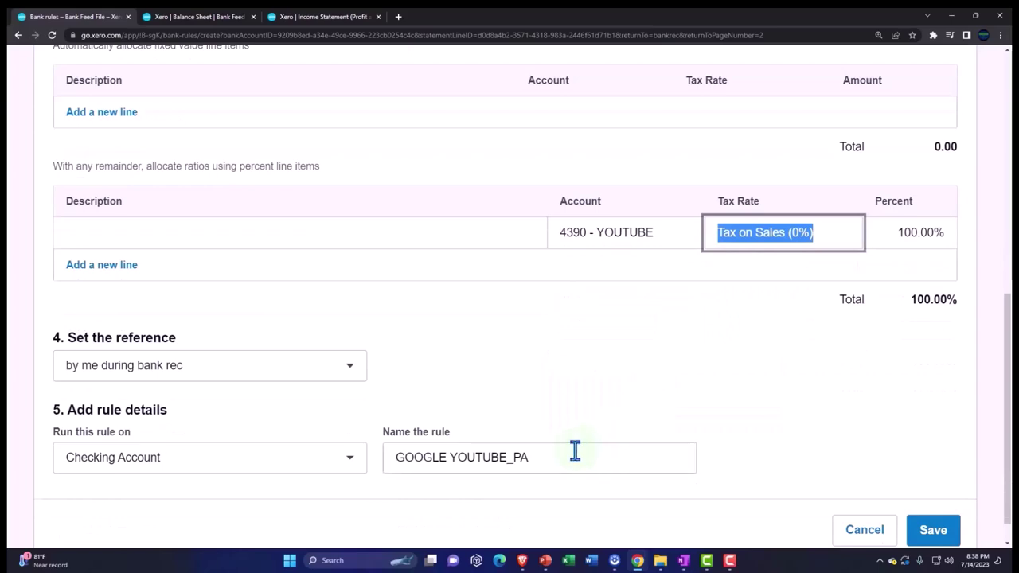
left_click(549, 460)
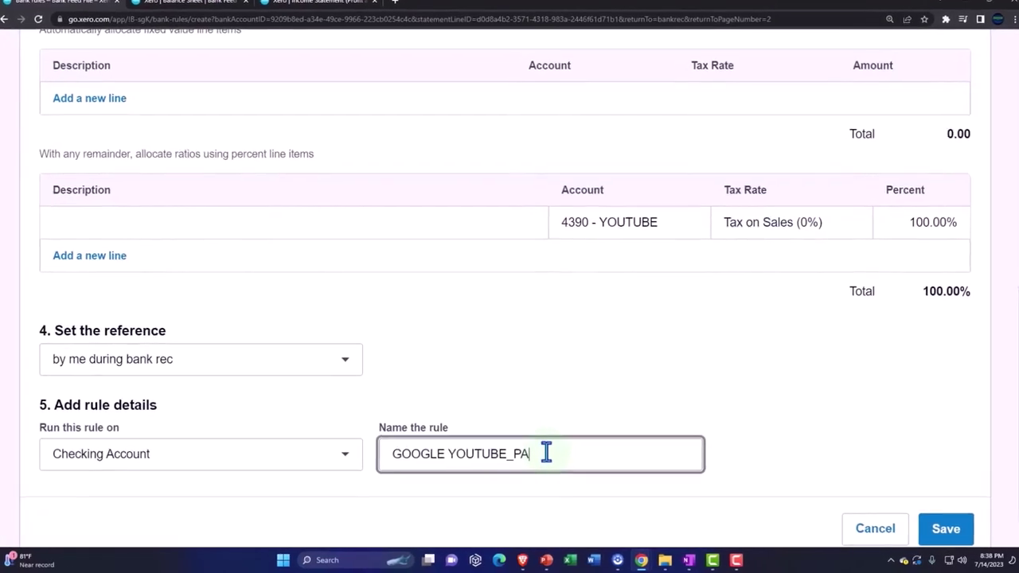
key("BackSpace")
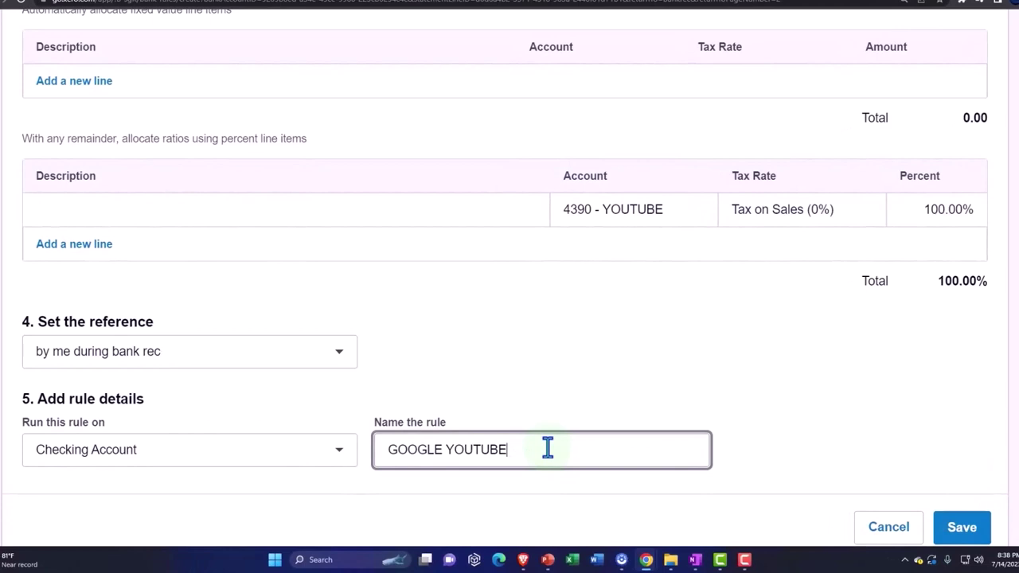
left_click(959, 530)
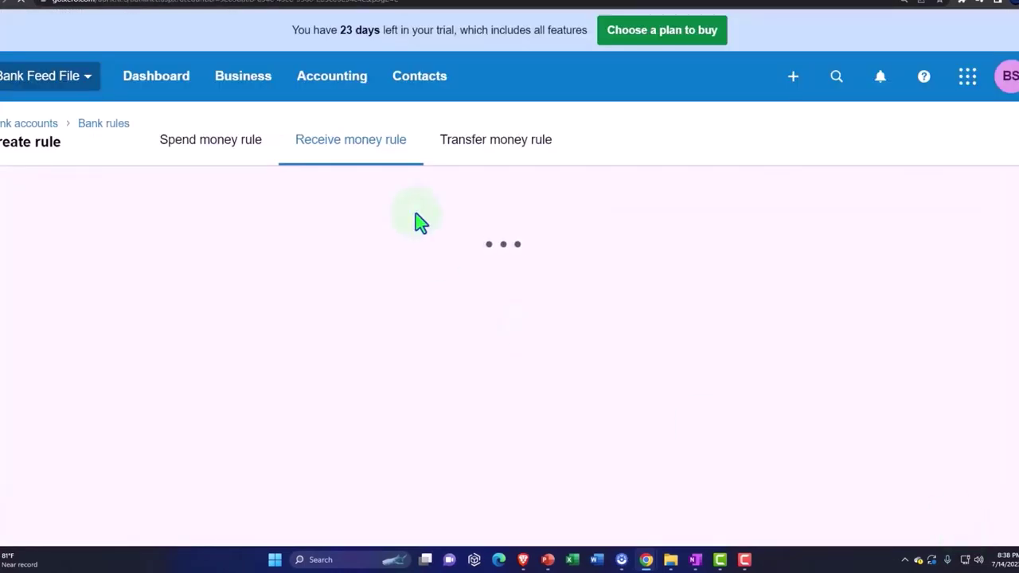
Step: Reconcile the Sep 21, 2022 GOOGLE YOUTUBE_PA statement line by applying the GOOGLE YOUTUBE rule
scroll(421, 222, "down", 3)
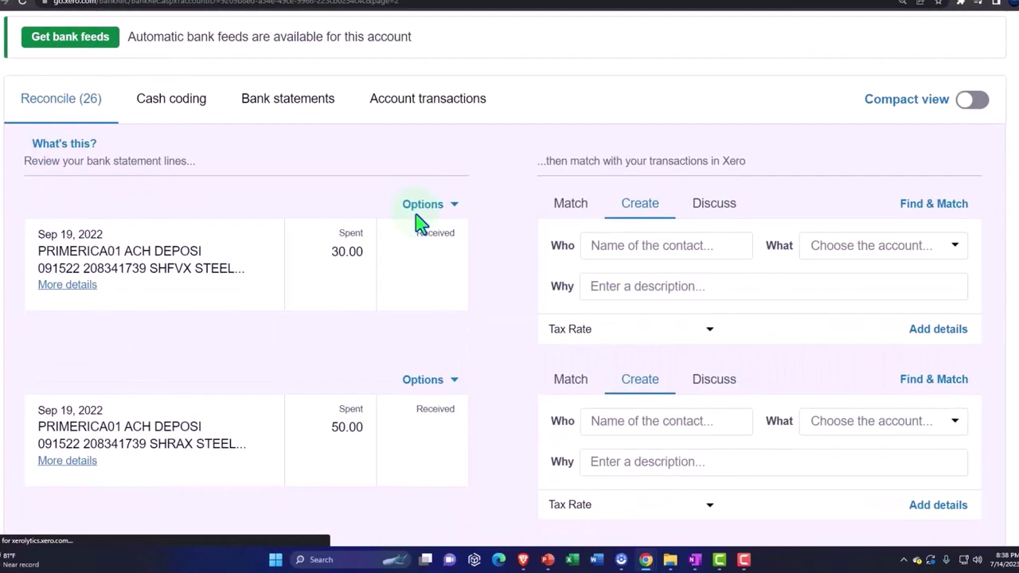
scroll(421, 228, "down", 3)
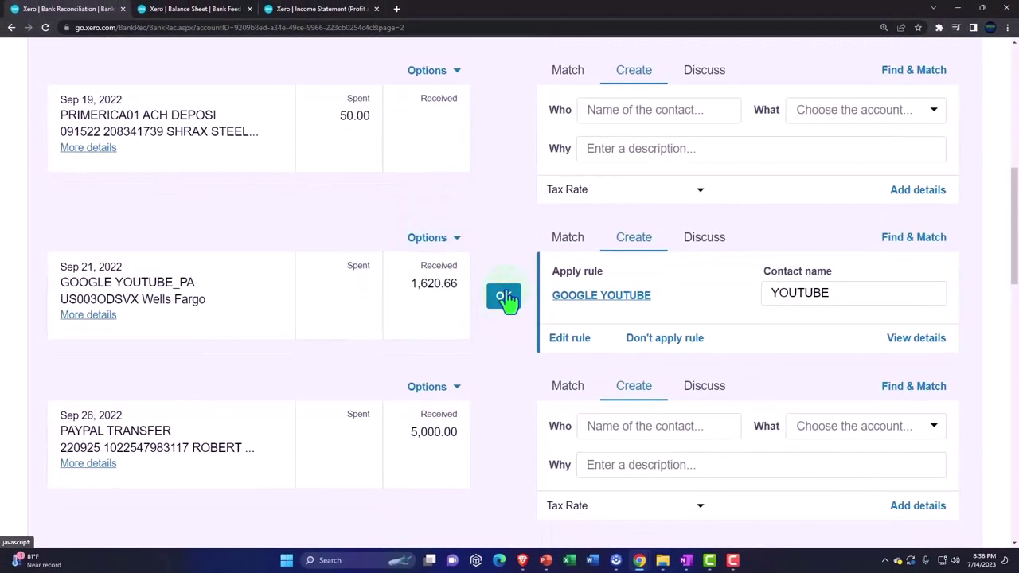
left_click(504, 296)
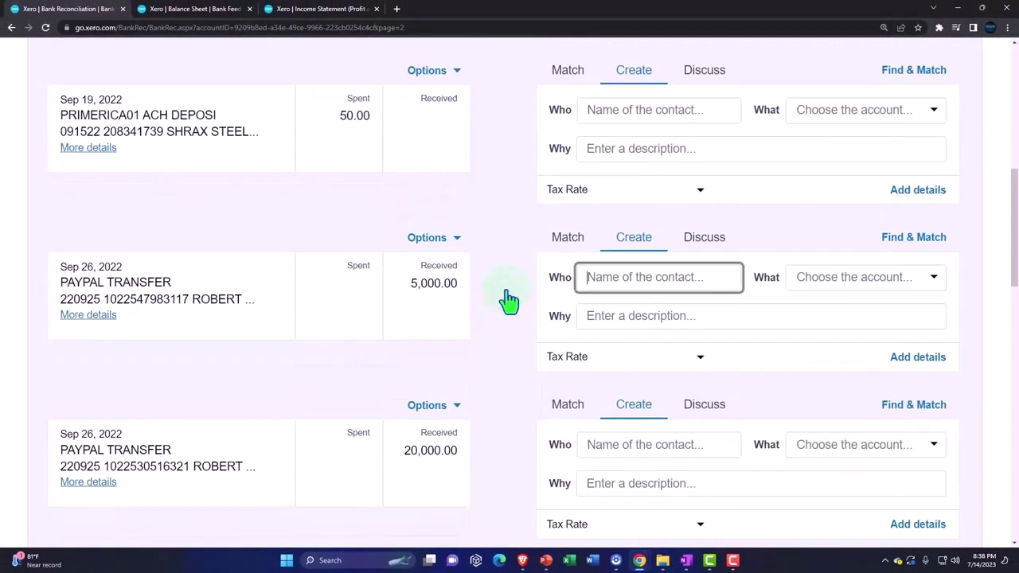
Step: Reconcile the Oct 4, 2022 SARESREGIS-624RN SIGONFILE statement line by applying its suggested rule
scroll(506, 299, "down", 3)
scroll(510, 298, "down", 2)
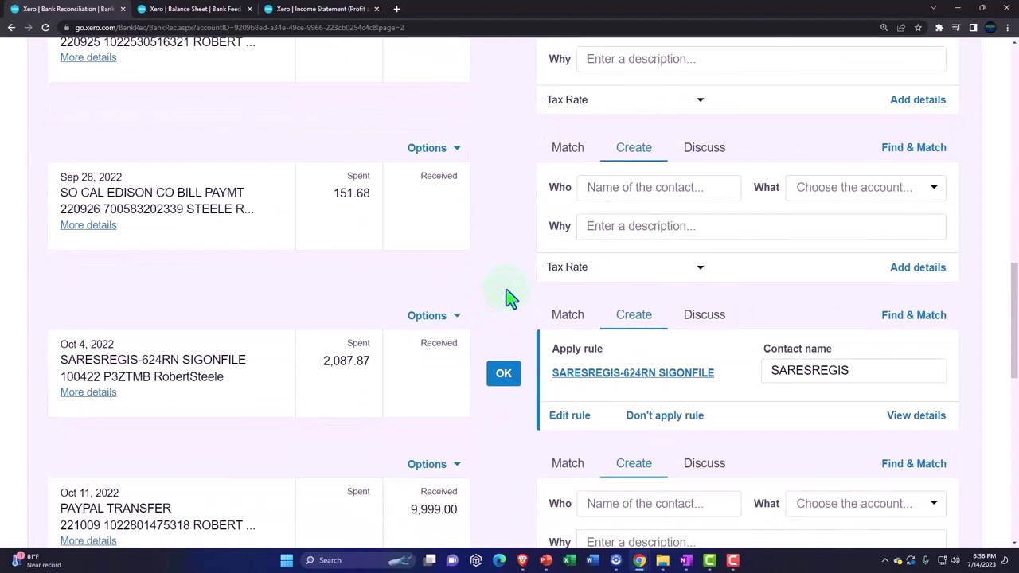
scroll(510, 298, "down", 1)
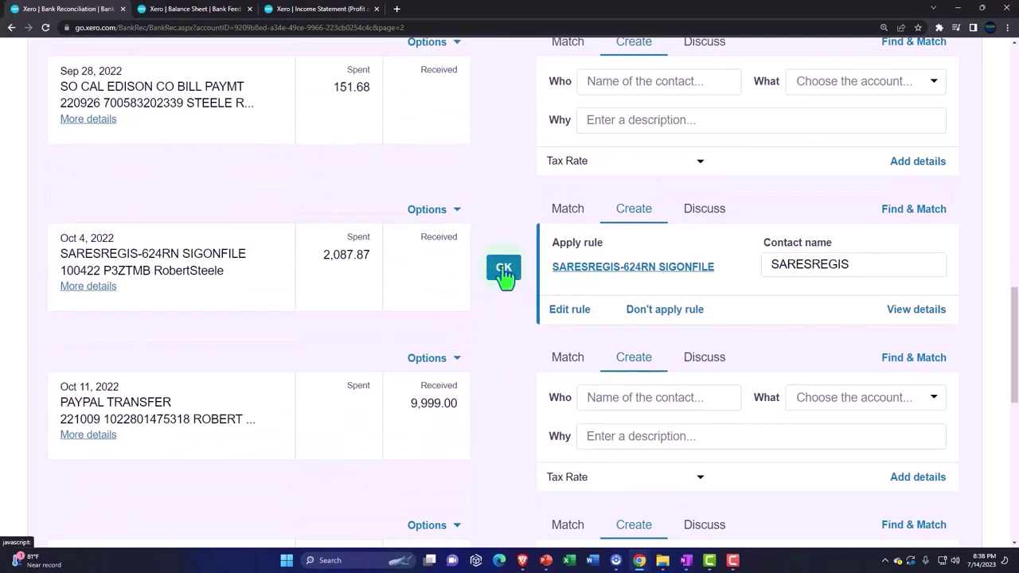
left_click(504, 269)
Step: On page 3 of the reconciliation list, reconcile the Oct 21, 2022 GOOGLE YOUTUBE_PA line with the GOOGLE YOUTUBE rule
scroll(502, 266, "down", 7)
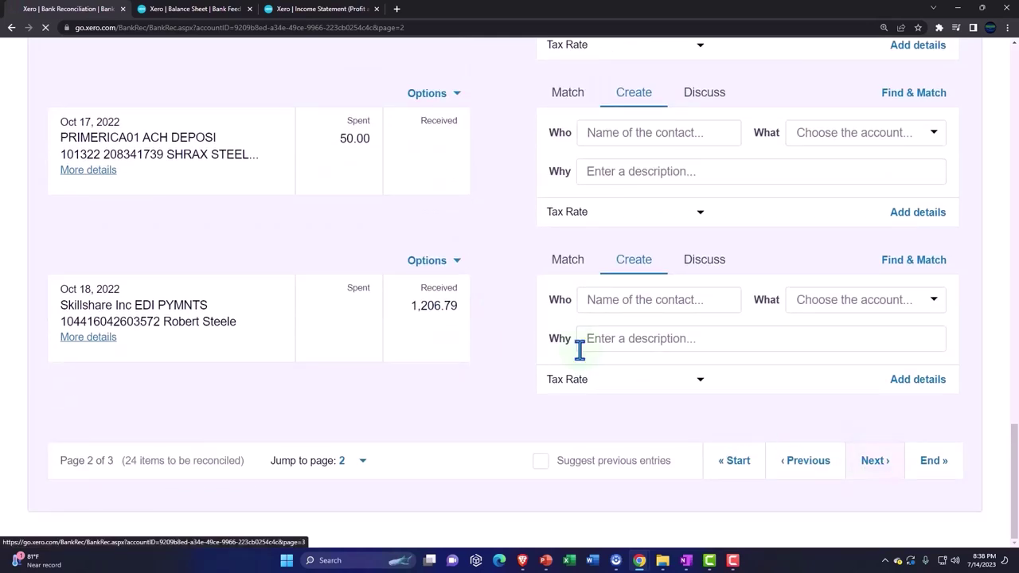
scroll(546, 311, "down", 5)
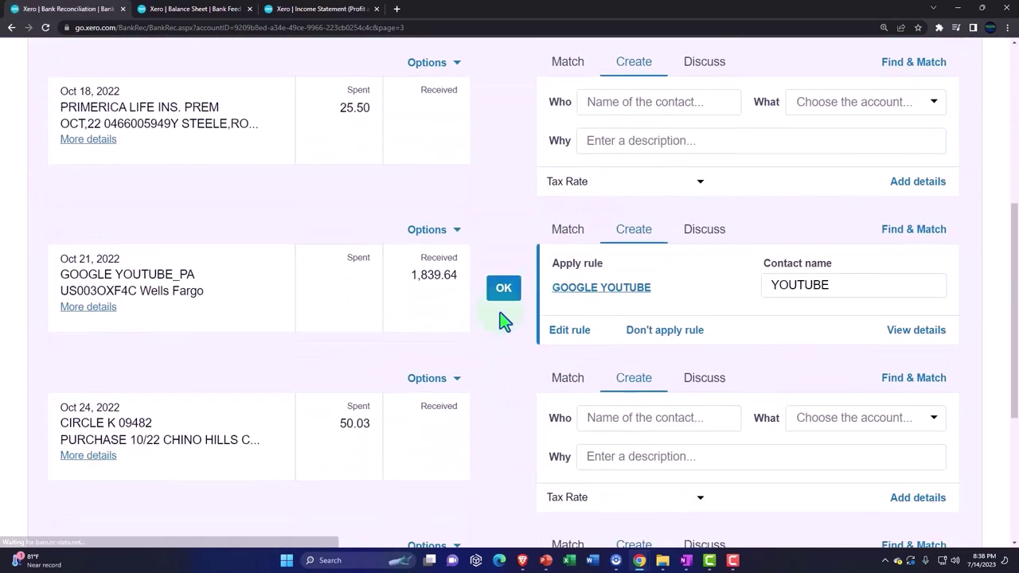
left_click(496, 290)
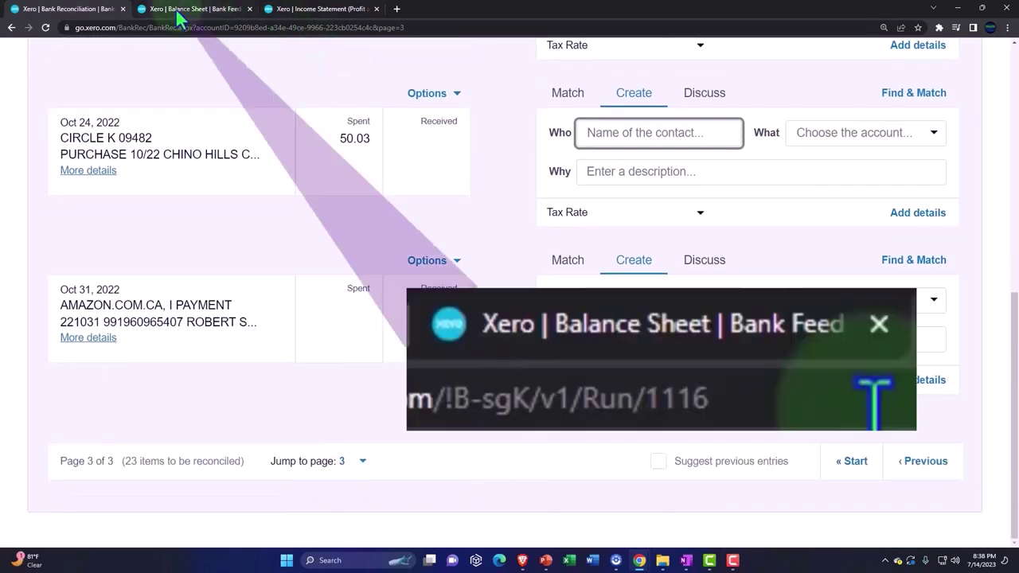
Step: Refresh the Dec 31, 2022 Balance Sheet and examine its assets and the Checking Account under current liabilities
left_click(180, 13)
left_click(954, 271)
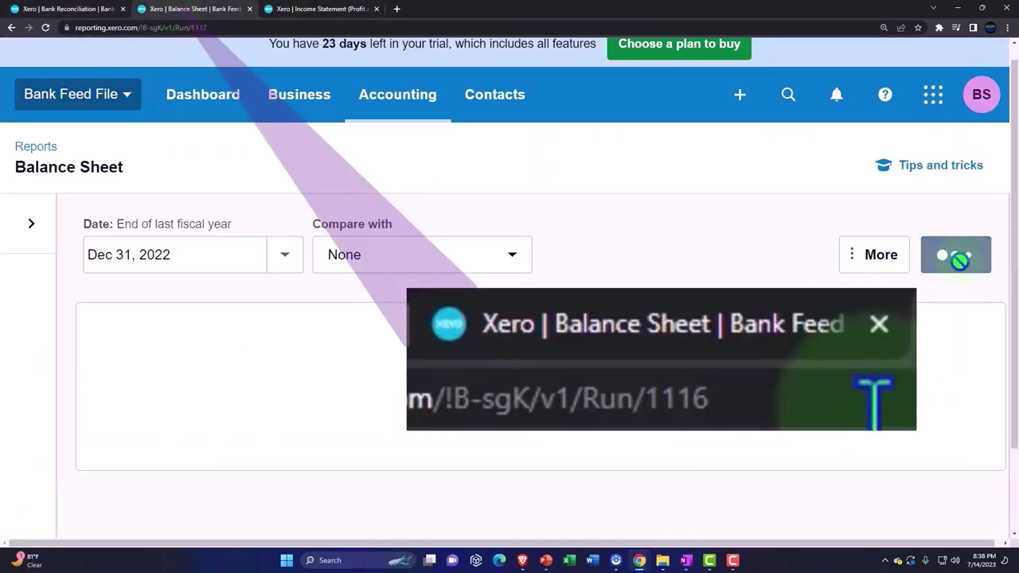
scroll(955, 275, "down", 3)
scroll(541, 319, "down", 2)
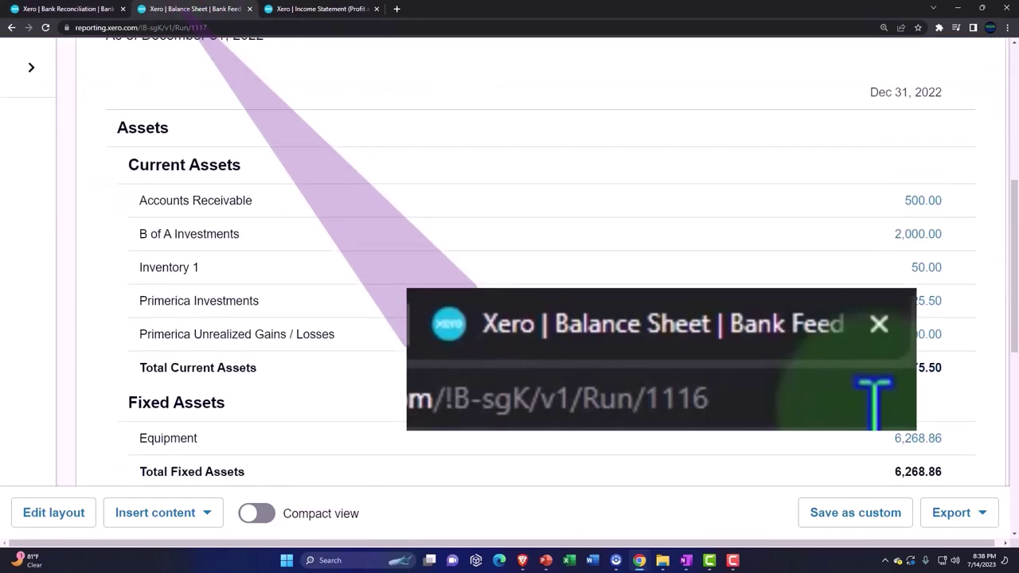
scroll(505, 326, "down", 3)
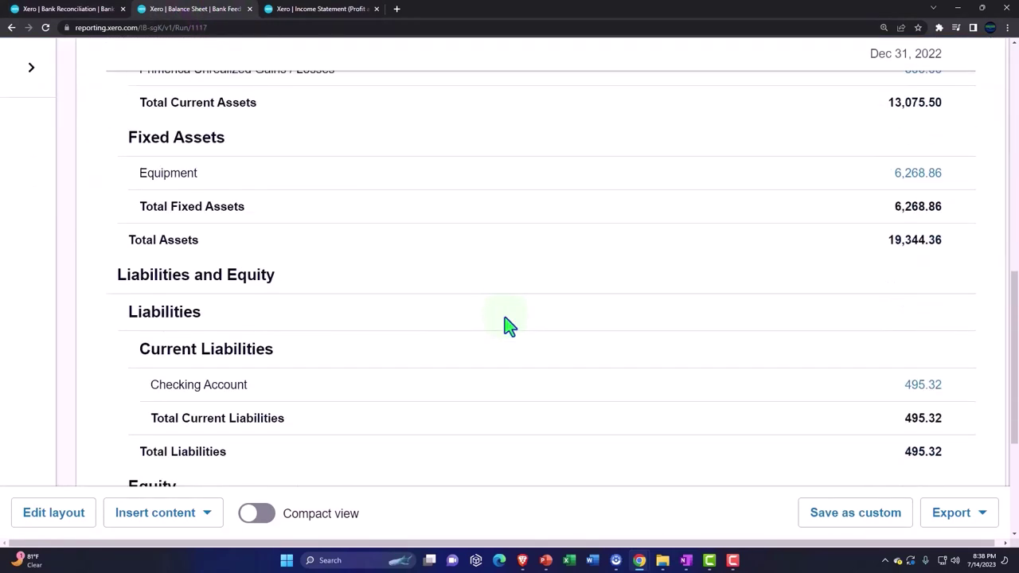
Step: Refresh the 2022 Income Statement (Profit and Loss) and examine the YOUTUBE income line
left_click(329, 9)
scroll(788, 308, "up", 10)
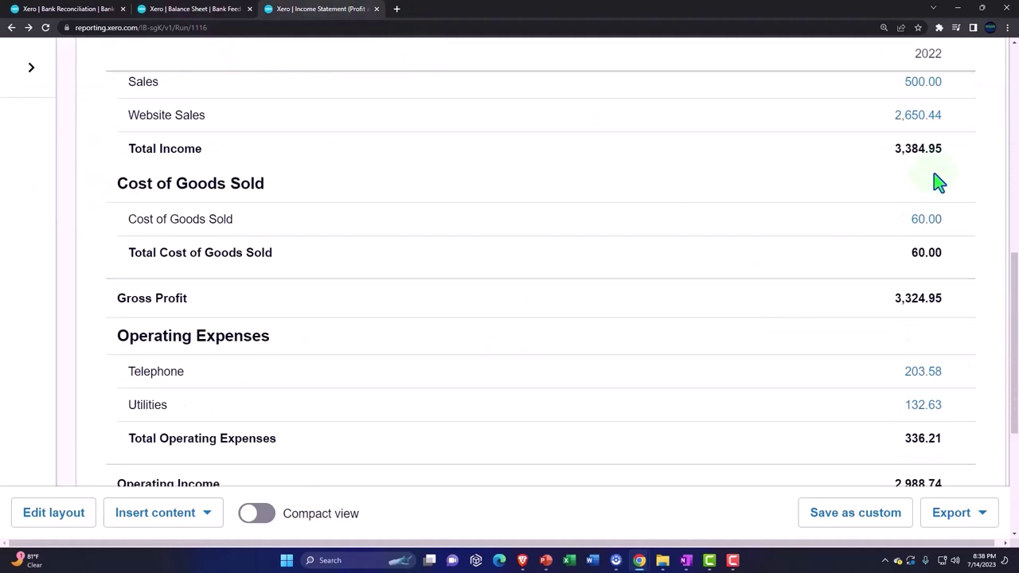
scroll(939, 182, "up", 1)
left_click(951, 179)
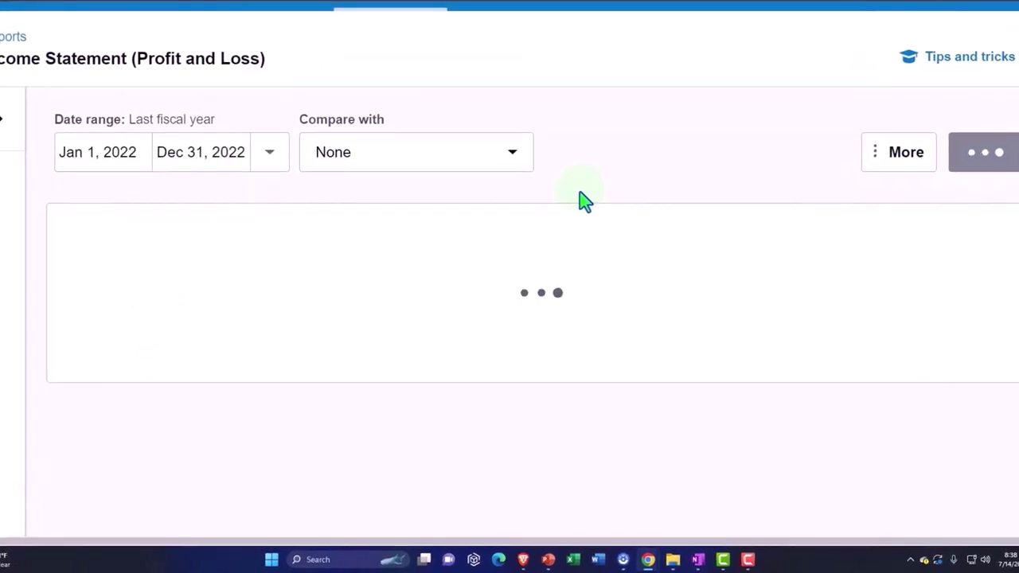
scroll(585, 201, "down", 4)
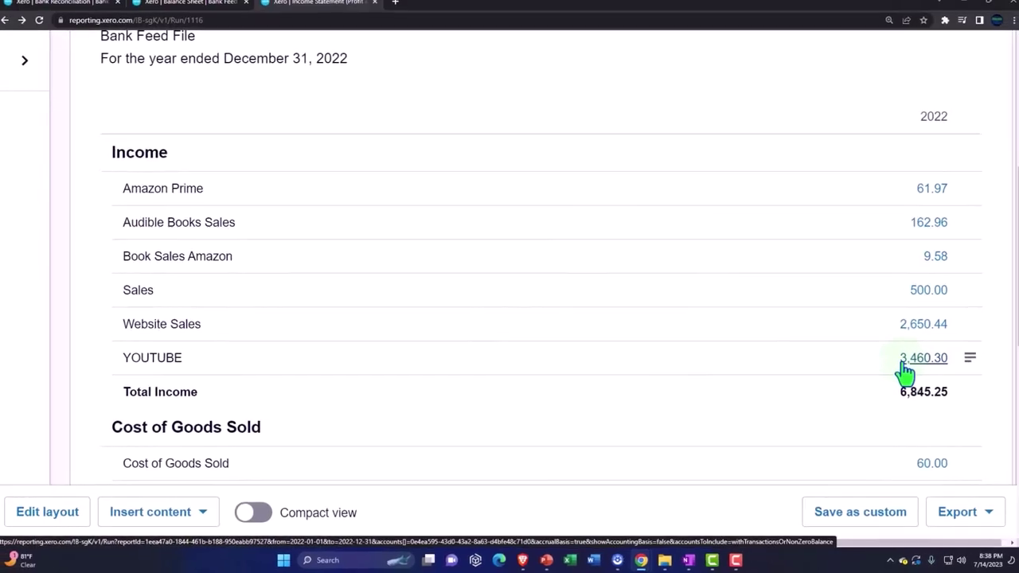
Step: Return to the bank reconciliation, go to the bank accounts, and open the bank rules for receiving money
left_click(48, 1)
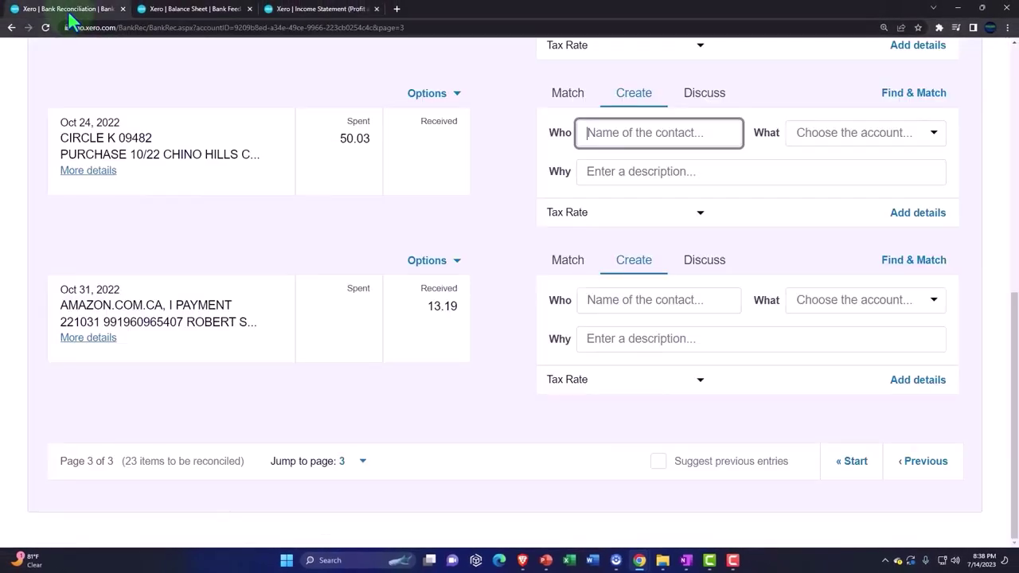
scroll(341, 247, "up", 10)
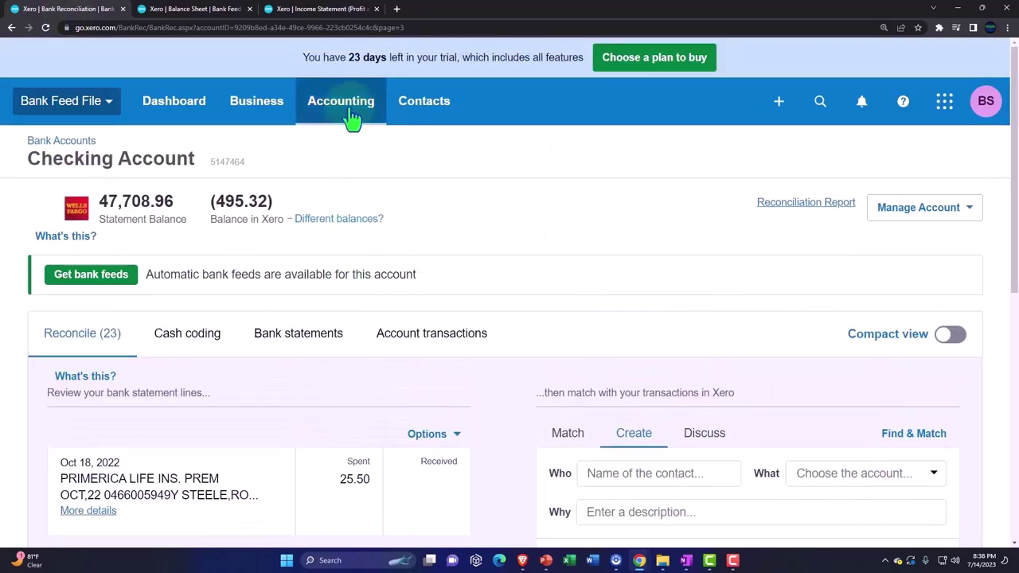
left_click(343, 104)
left_click(342, 155)
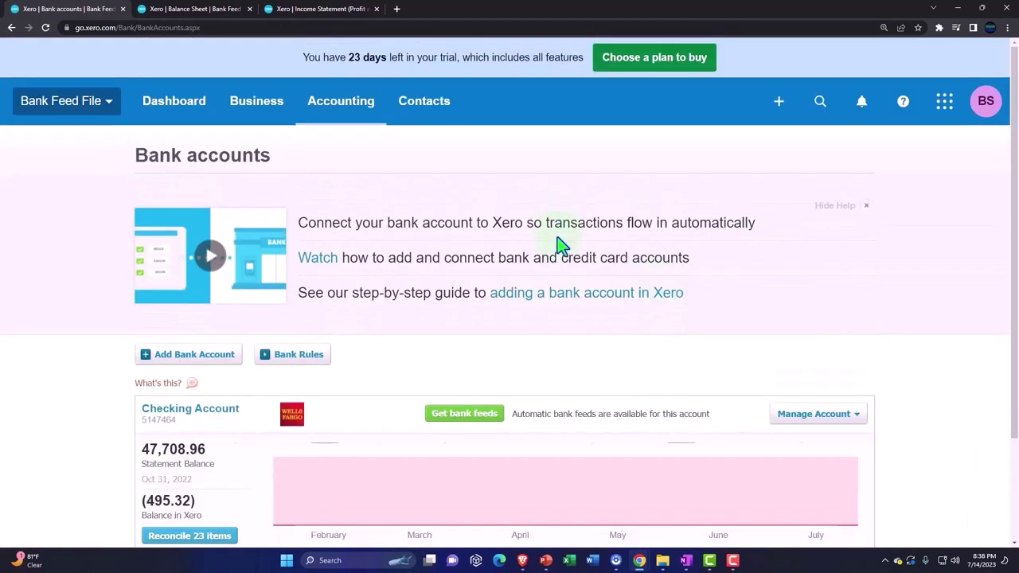
left_click(287, 363)
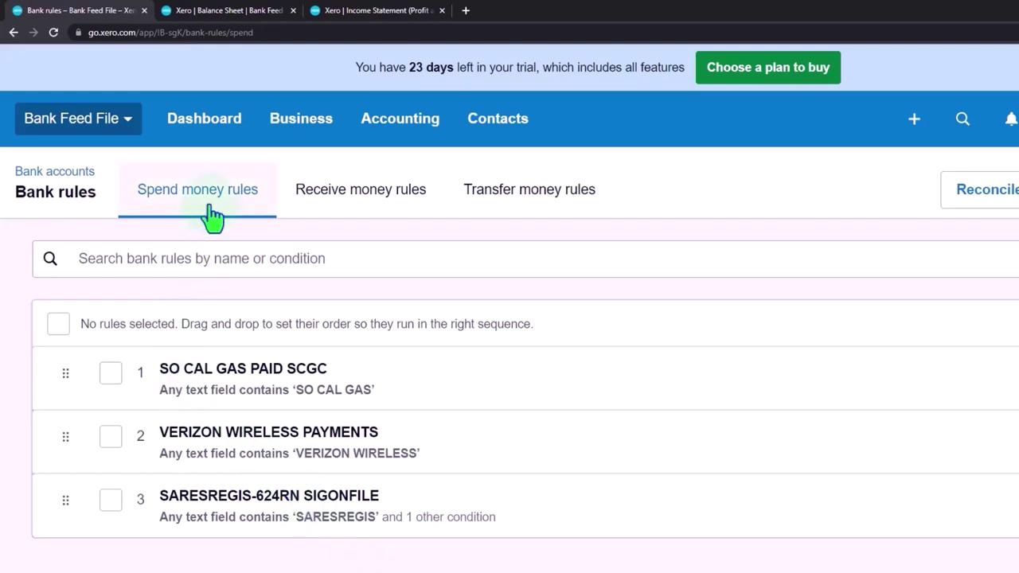
left_click(329, 206)
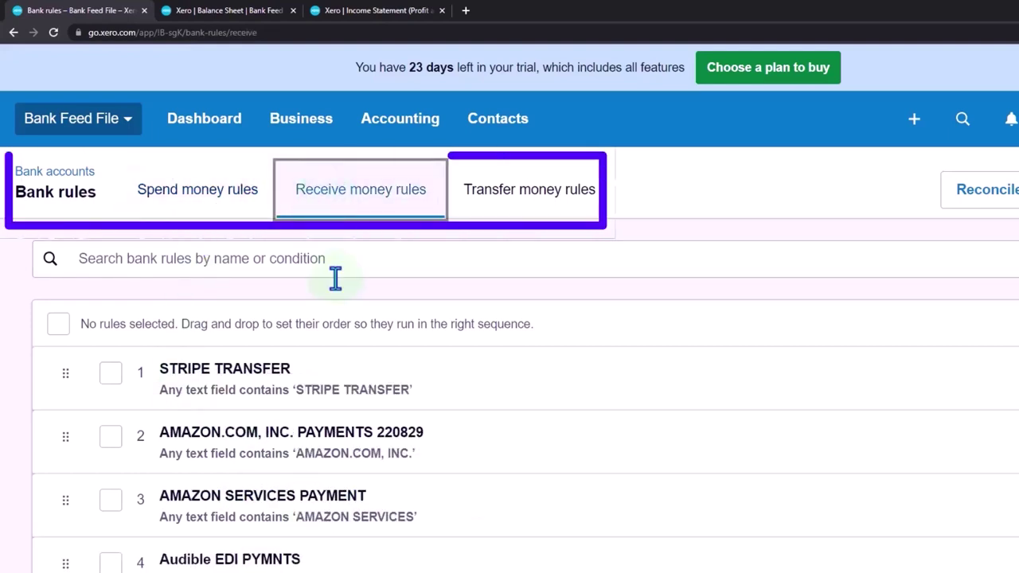
Step: Open the older GOOGLE YOUTUBE_PA receive money rule, examine its conditions, and return to the rules list
scroll(39, 409, "down", 2)
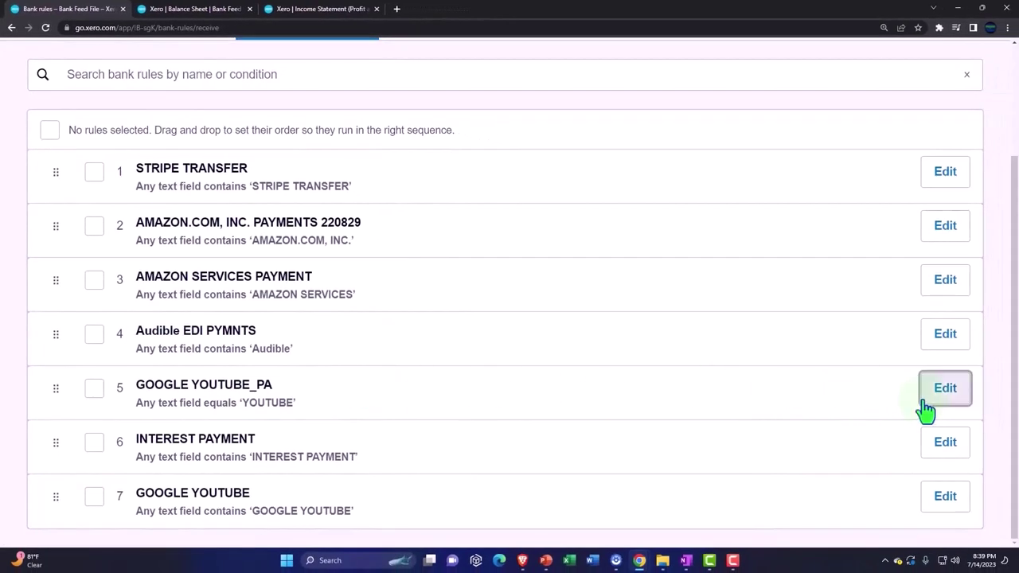
left_click(925, 402)
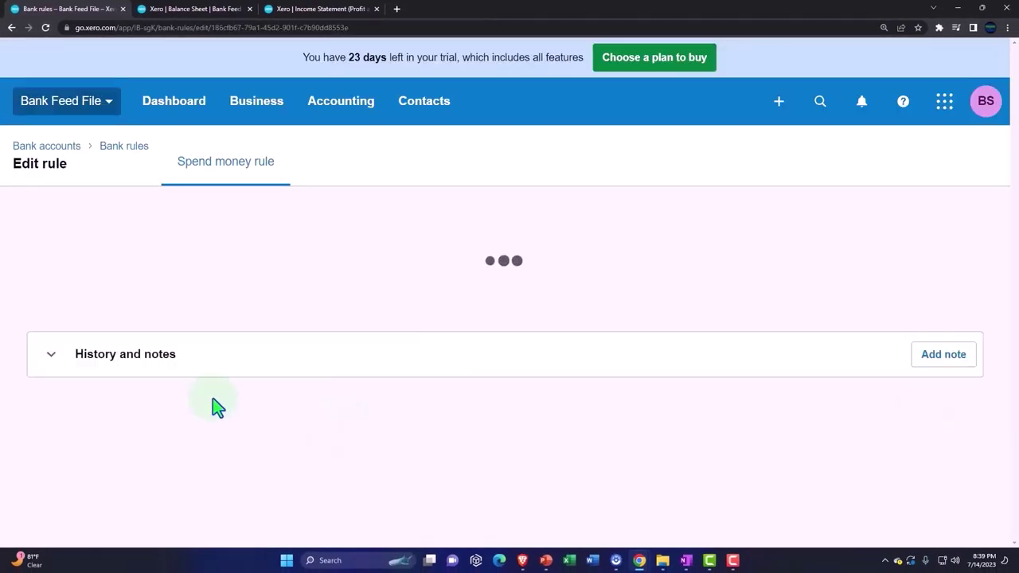
scroll(37, 337, "down", 1)
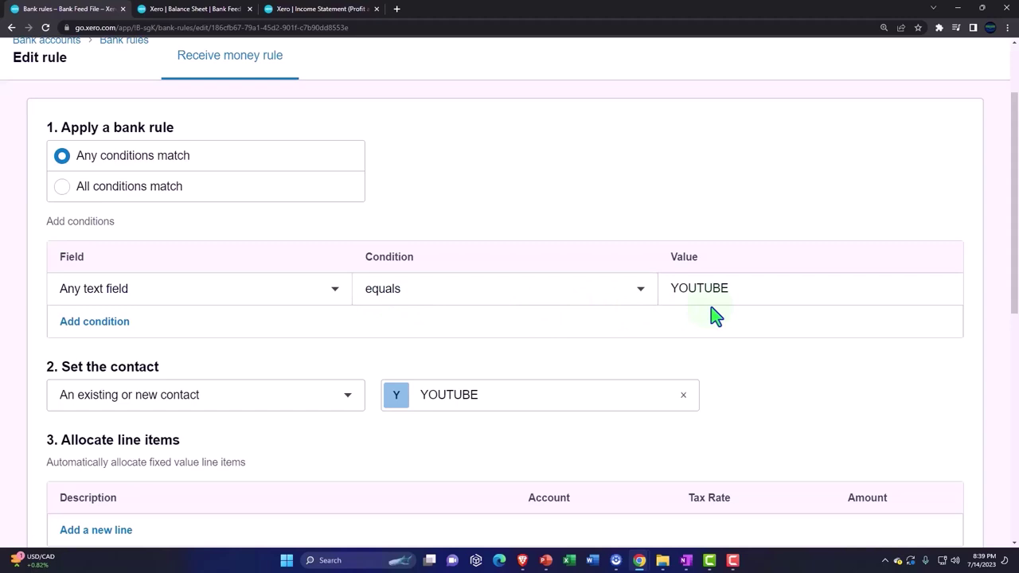
scroll(170, 362, "up", 1)
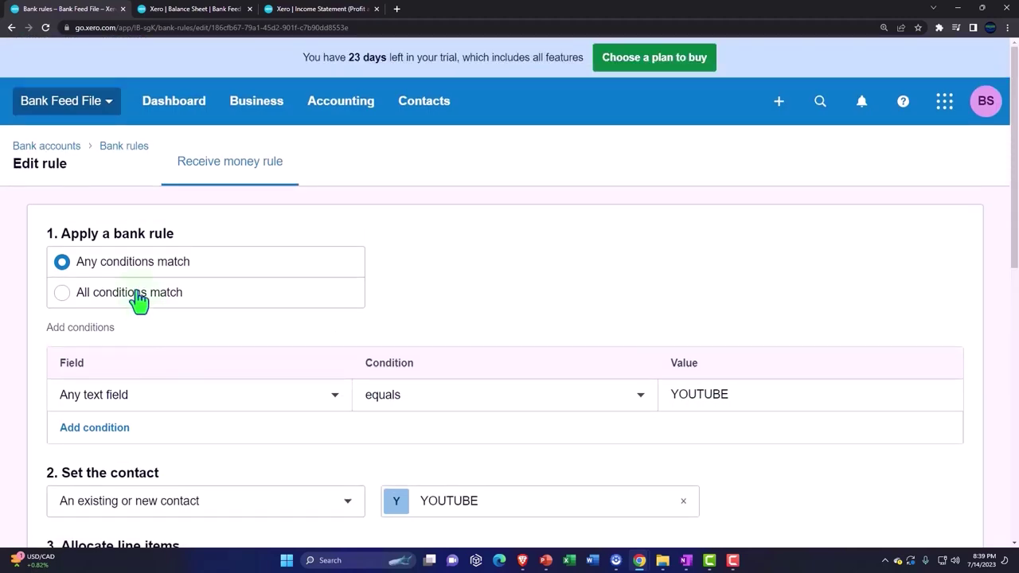
left_click(10, 28)
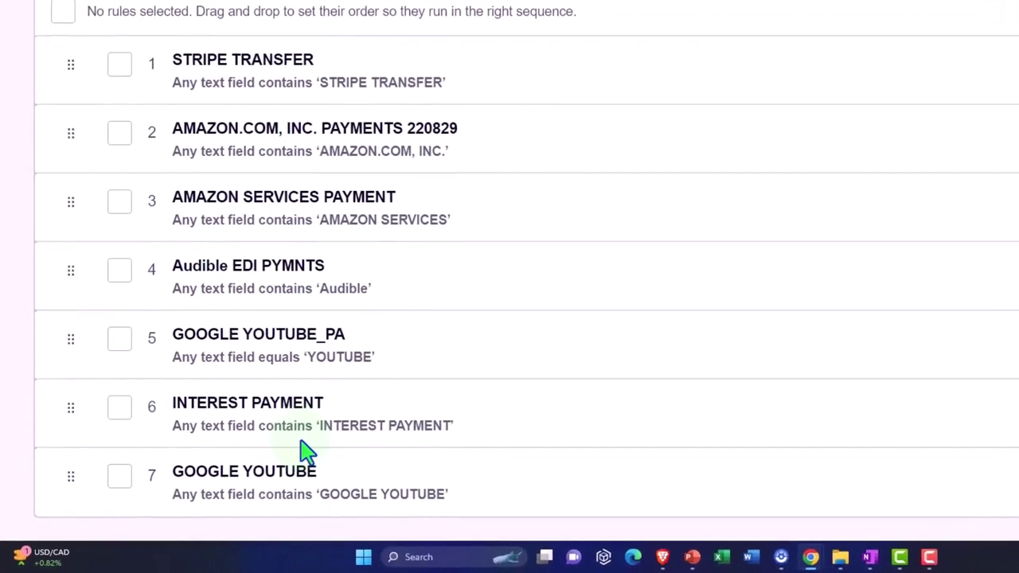
Step: Delete the GOOGLE YOUTUBE_PA rule, whose condition is any text field equals YOUTUBE, from the receive money rules
left_click(120, 344)
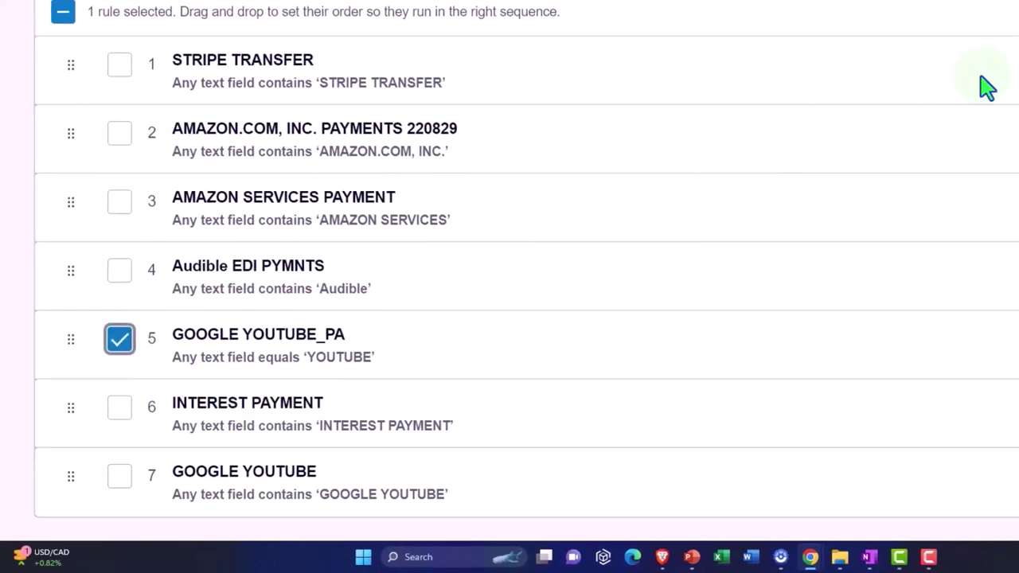
left_click(1005, 84)
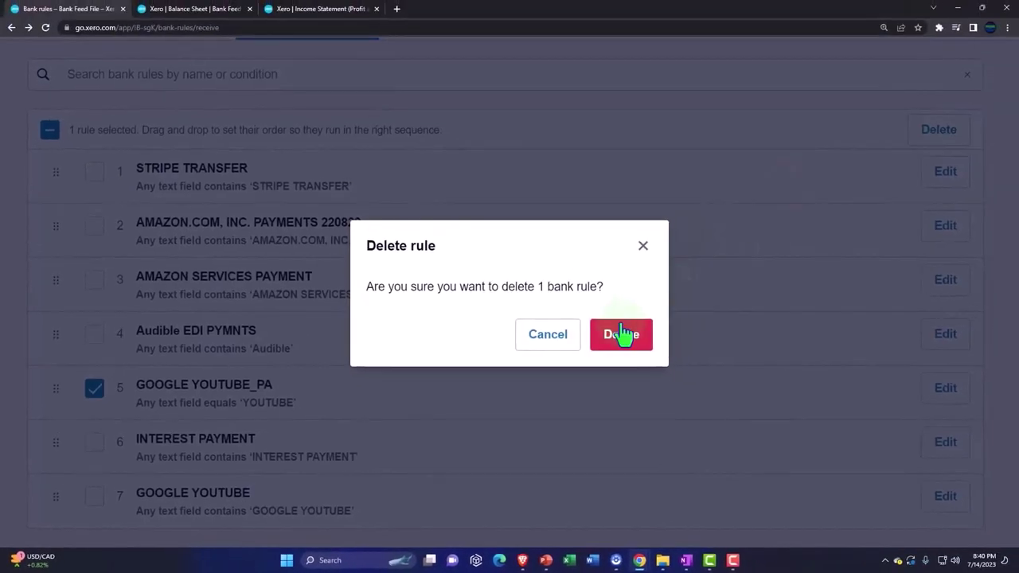
left_click(620, 335)
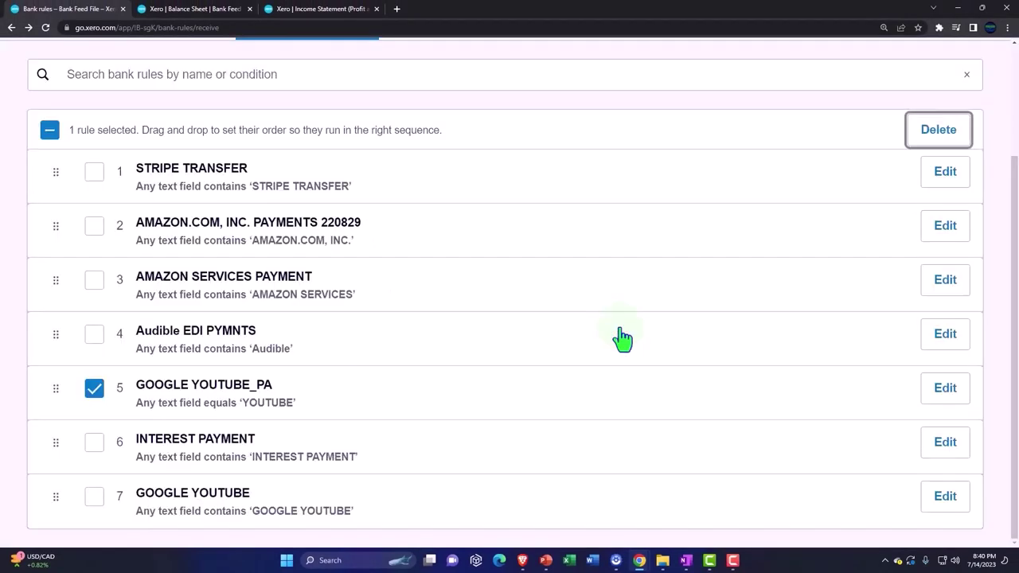
scroll(377, 347, "up", 2)
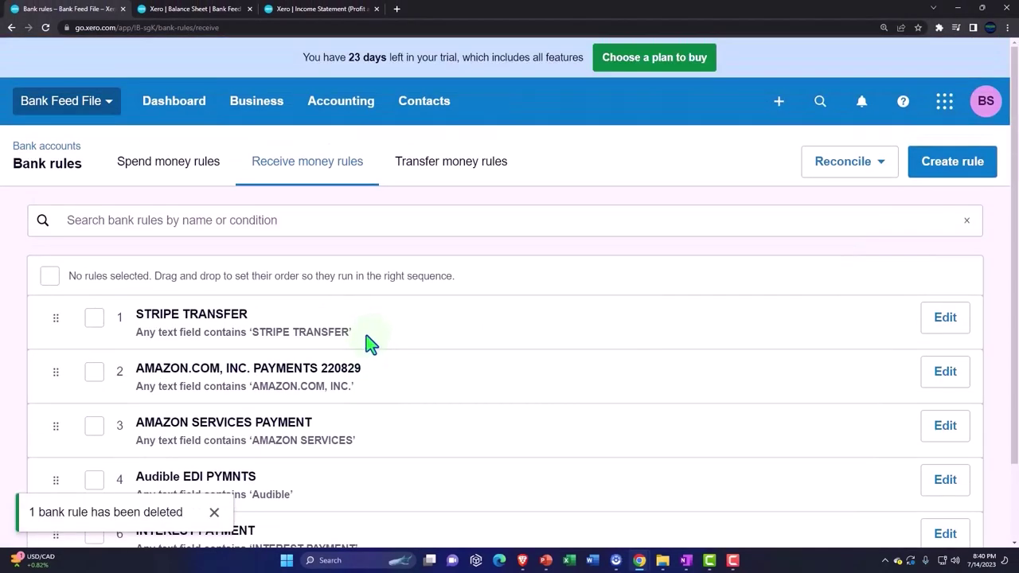
Step: Go to the bank accounts, open the Checking Account, and review its remaining unreconciled statement lines
left_click(339, 106)
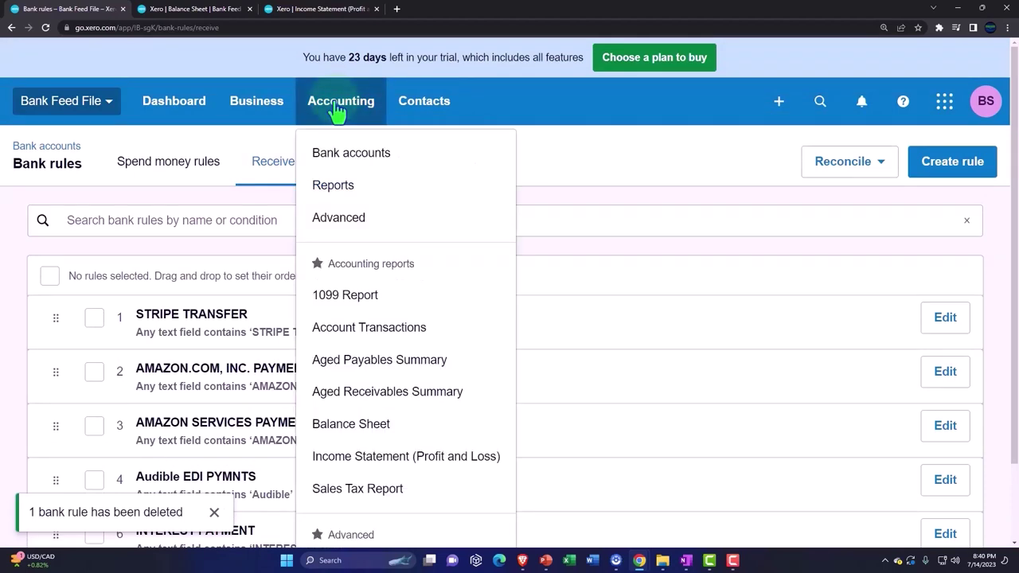
left_click(359, 156)
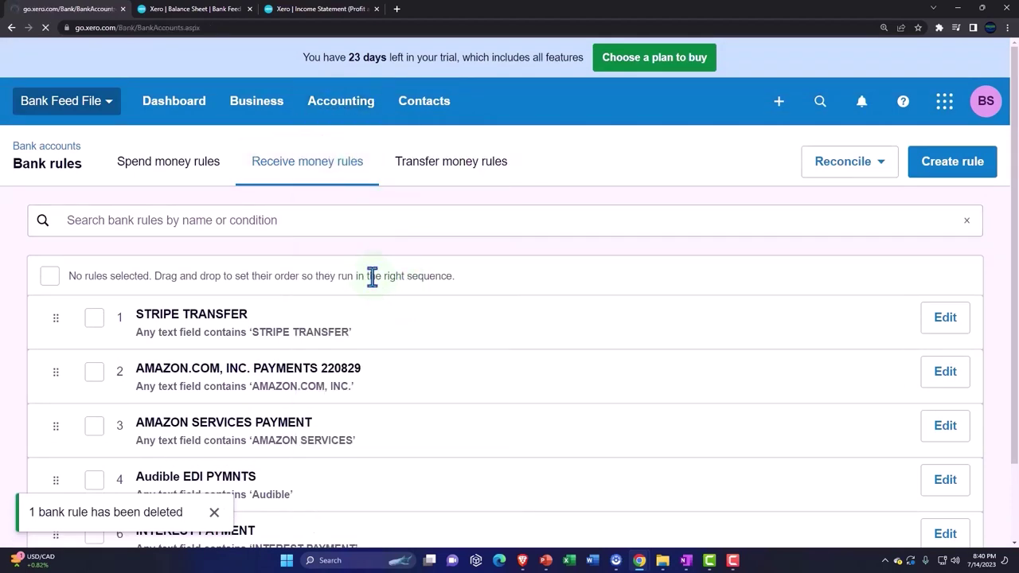
scroll(637, 406, "down", 2)
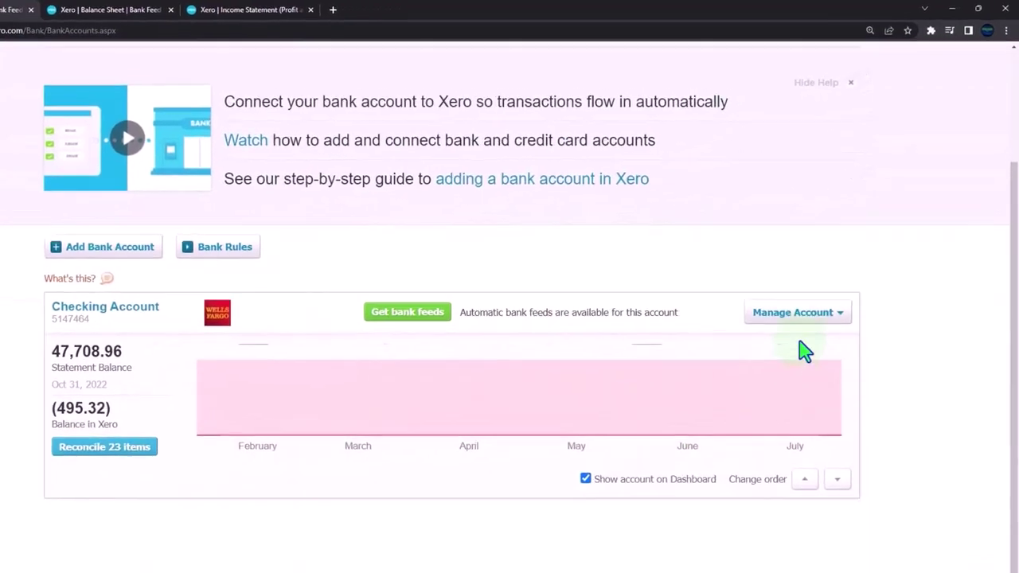
left_click(816, 289)
left_click(428, 408)
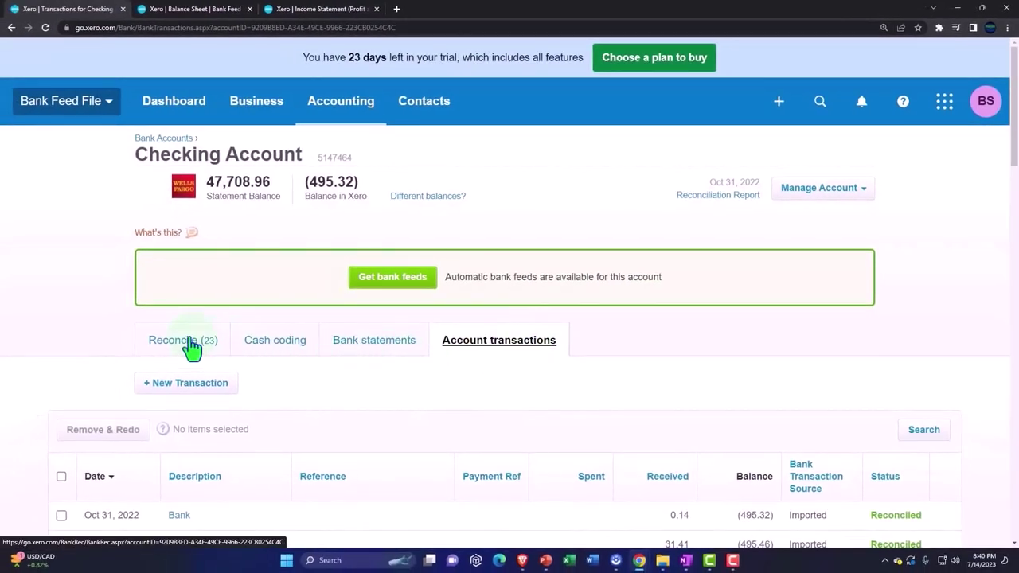
left_click(191, 343)
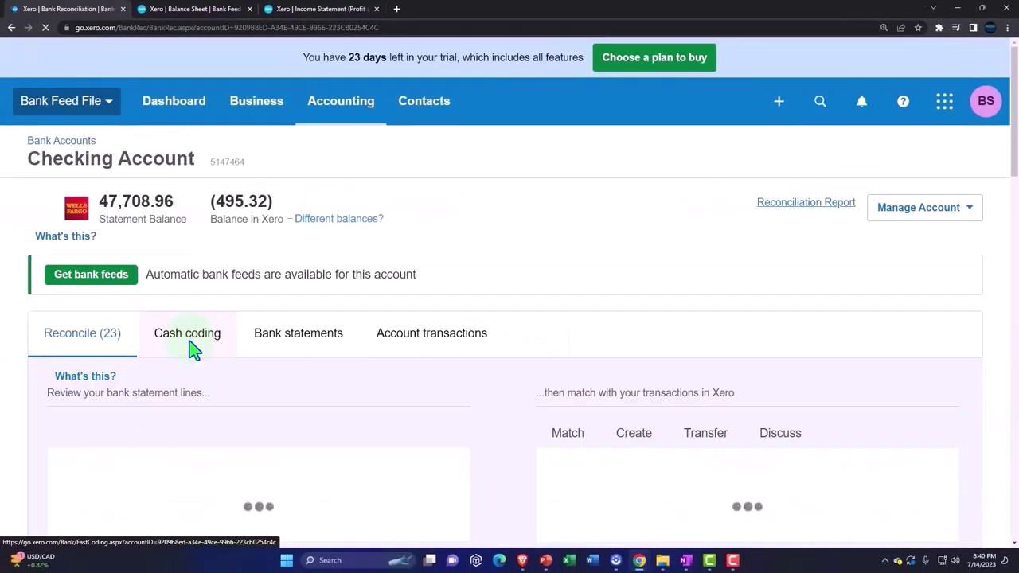
scroll(177, 387, "down", 2)
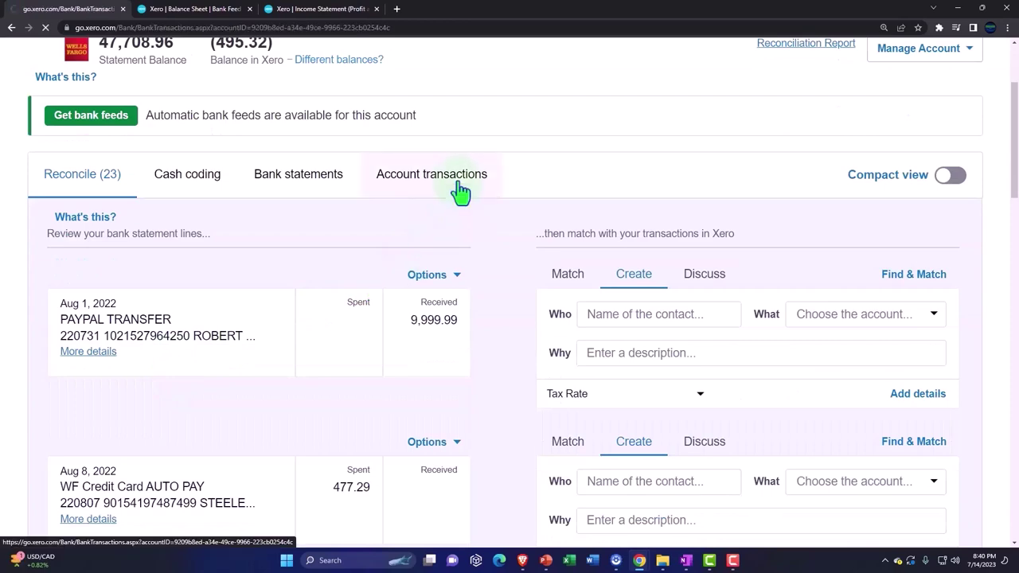
scroll(424, 361, "down", 3)
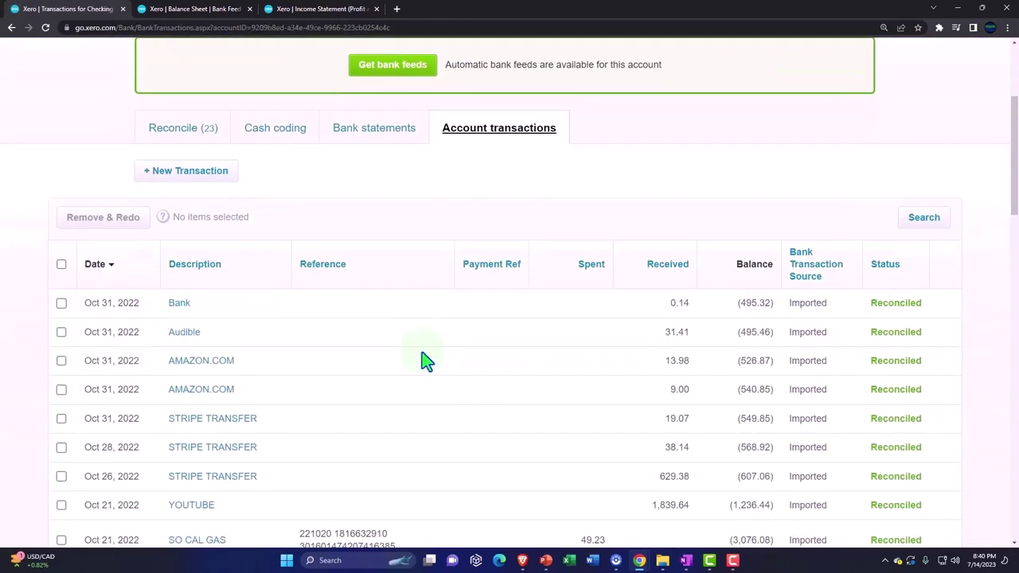
scroll(422, 364, "down", 2)
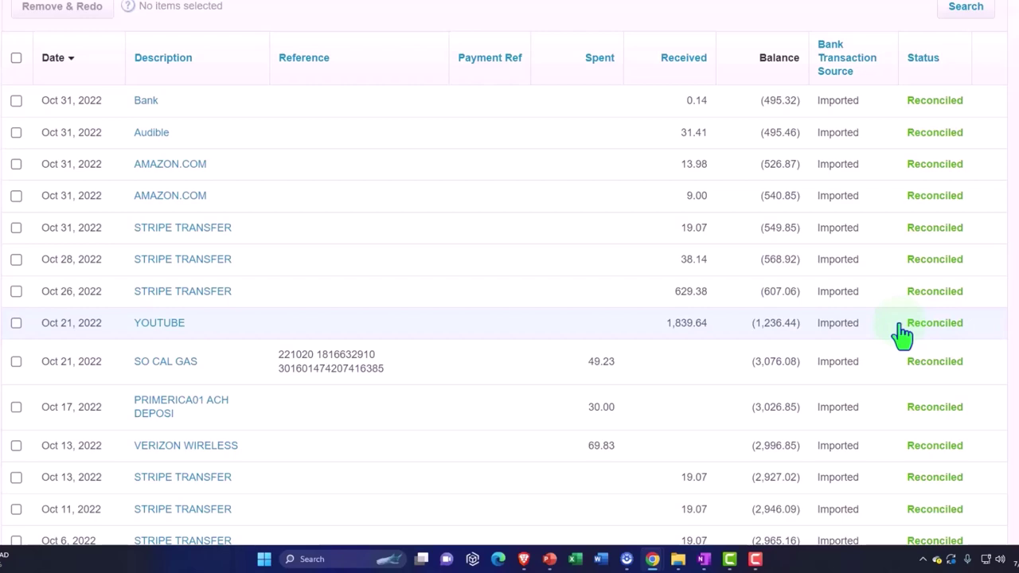
scroll(911, 296, "up", 5)
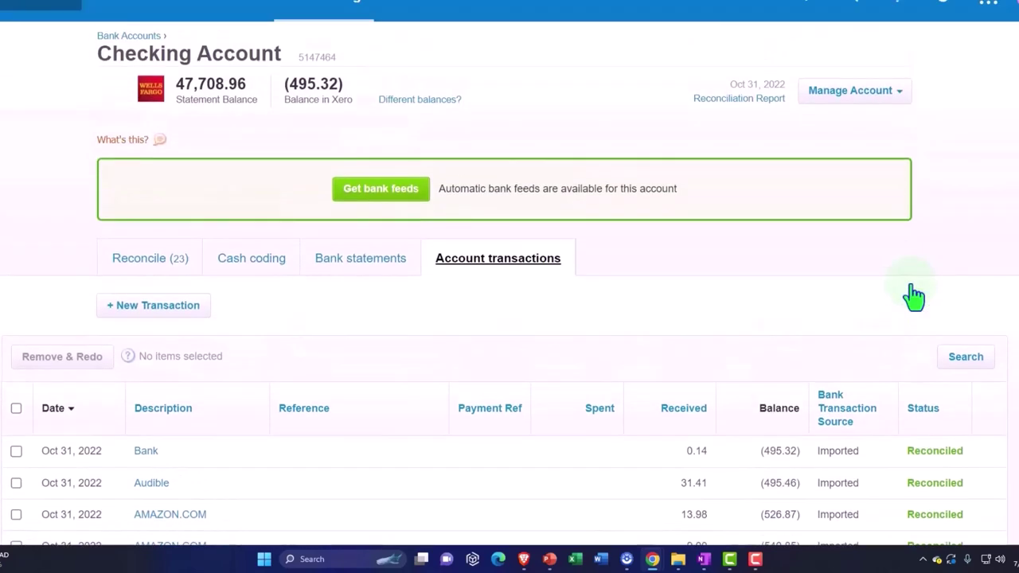
scroll(913, 296, "up", 1)
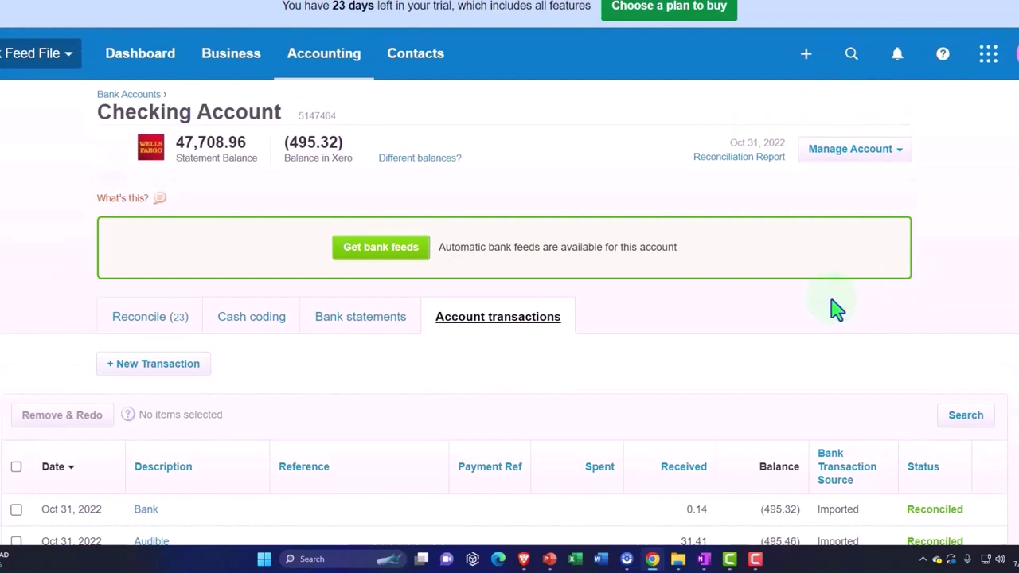
Step: Open the list of all contacts and look through the customers and suppliers down to YOUTUBE
left_click(397, 62)
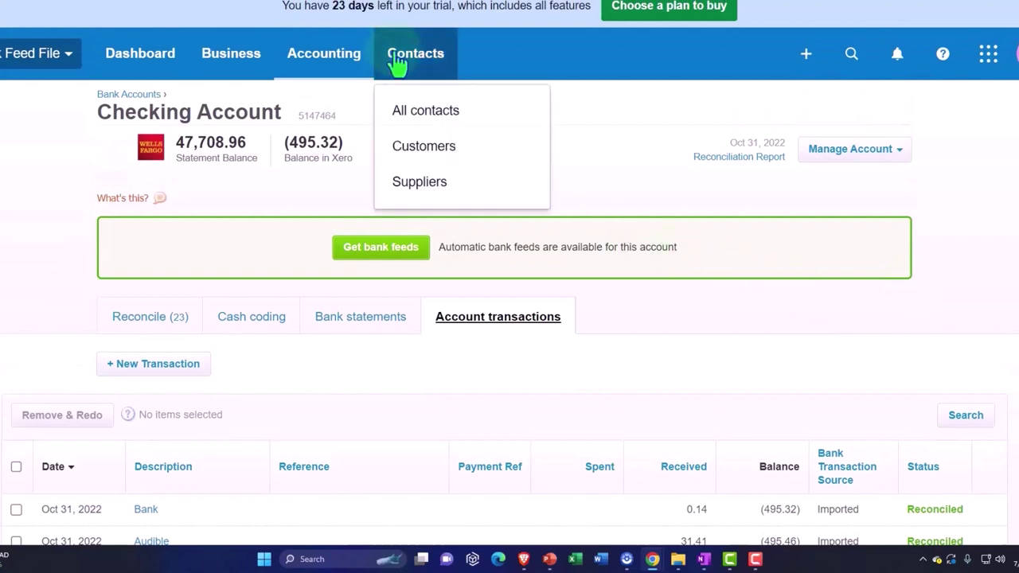
left_click(413, 120)
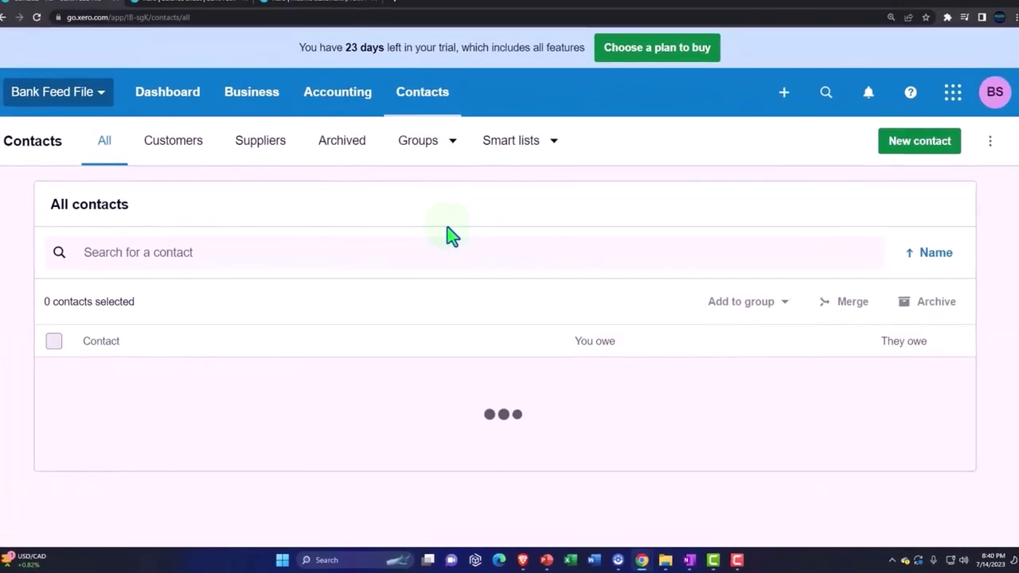
scroll(386, 366, "down", 6)
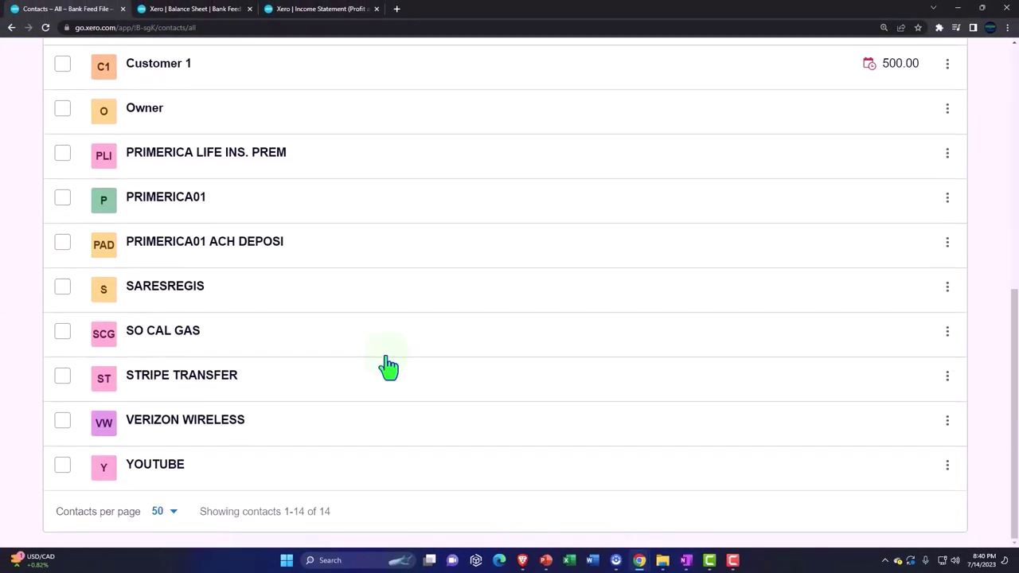
Step: Switch to the 2022 Income Statement (Profit and Loss) and review it from the income accounts to net income
left_click(350, 10)
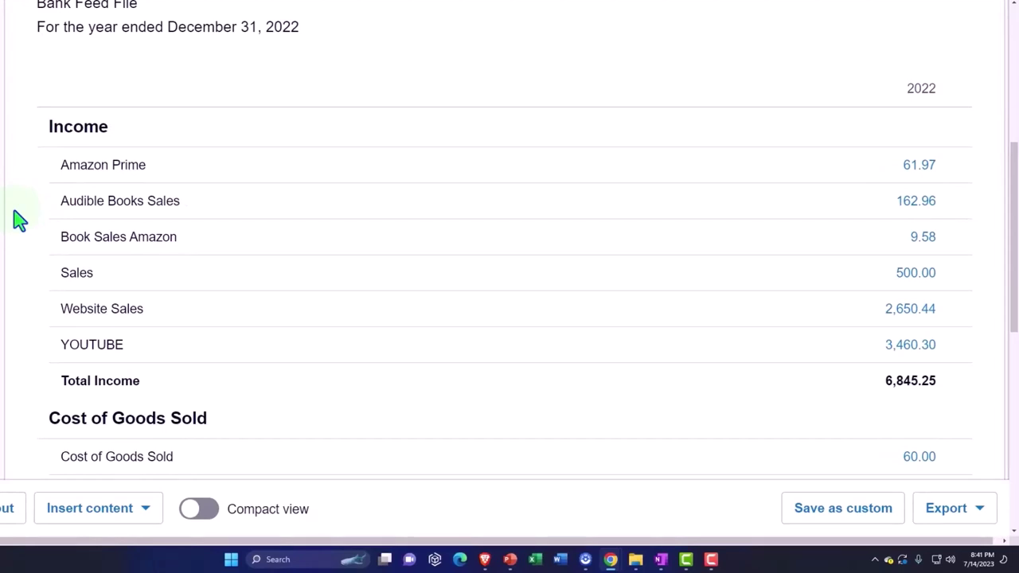
scroll(19, 220, "down", 7)
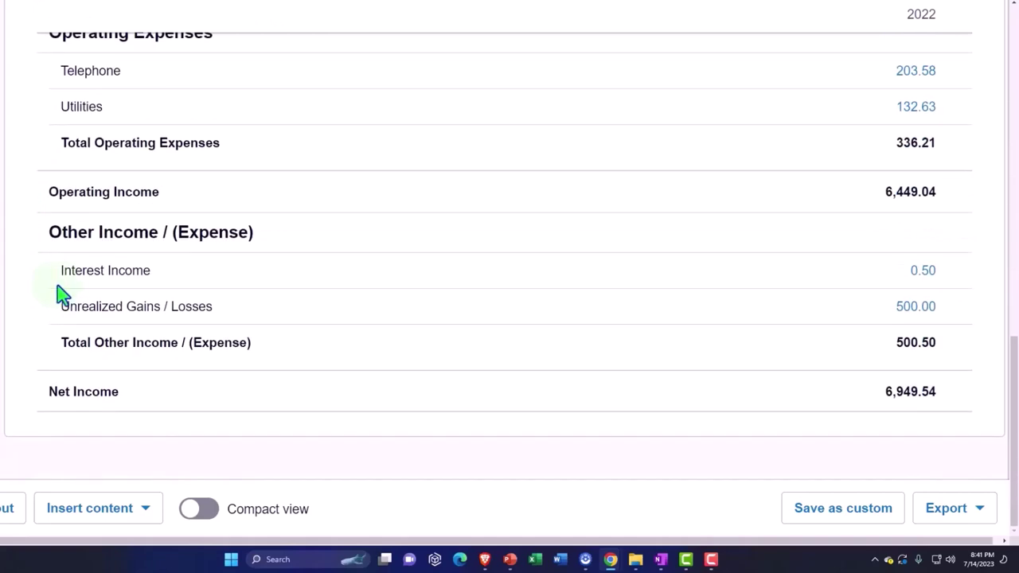
scroll(60, 294, "up", 10)
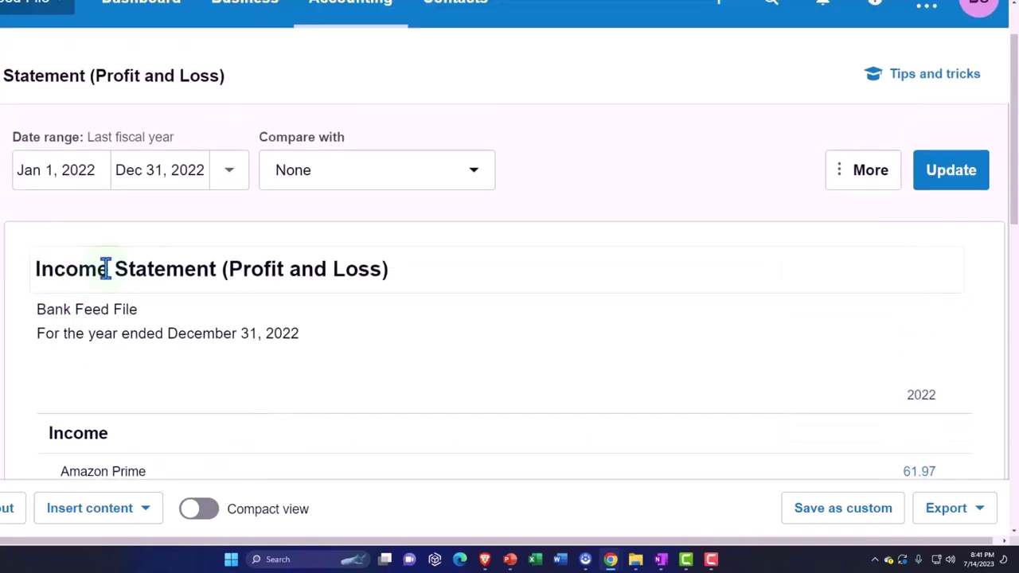
Step: Duplicate the Income Statement browser tab and use the copy to find and open the current version of the Trial Balance report
right_click(273, 1)
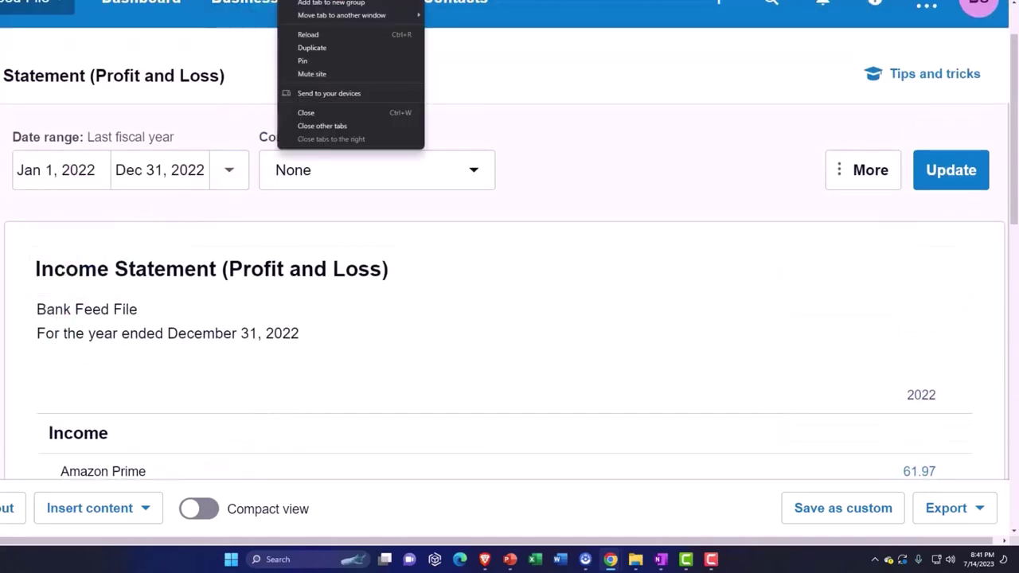
left_click(305, 48)
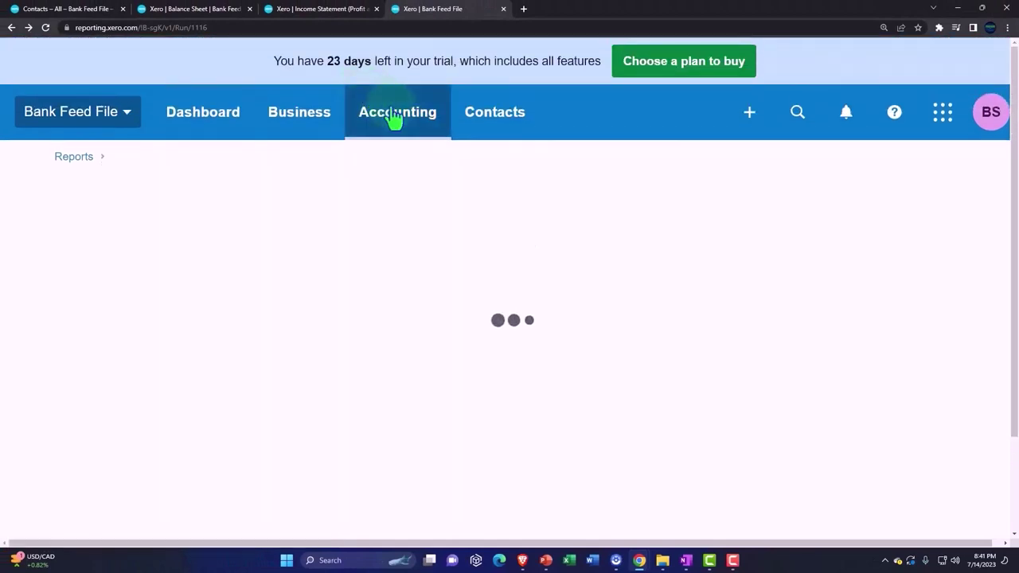
left_click(392, 116)
left_click(391, 211)
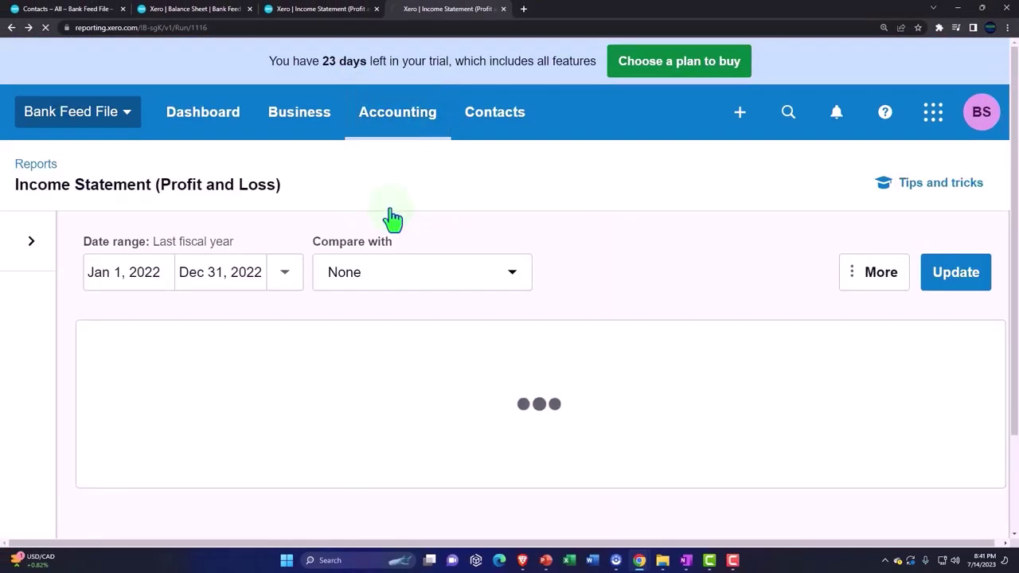
left_click(716, 167)
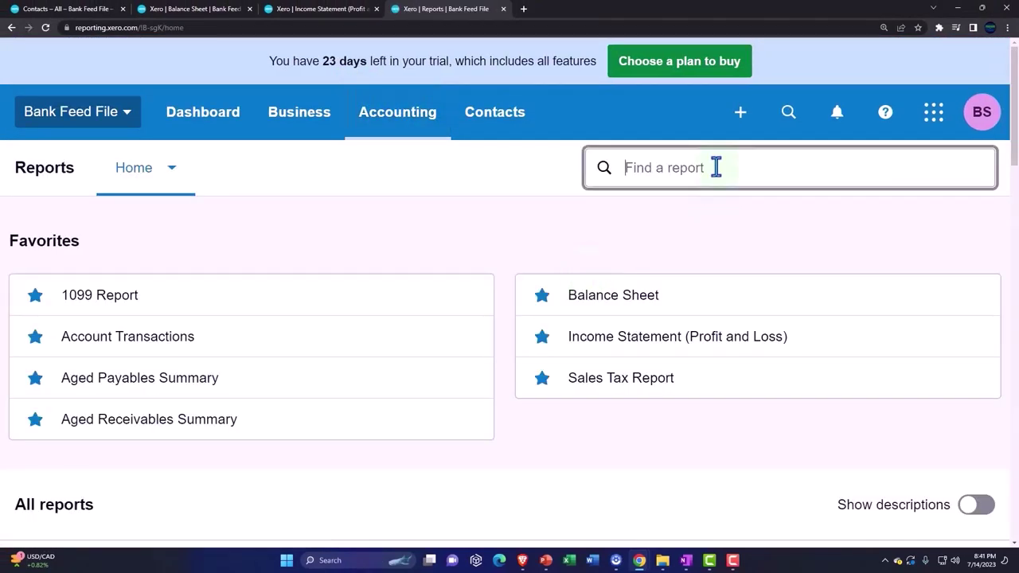
type("tria")
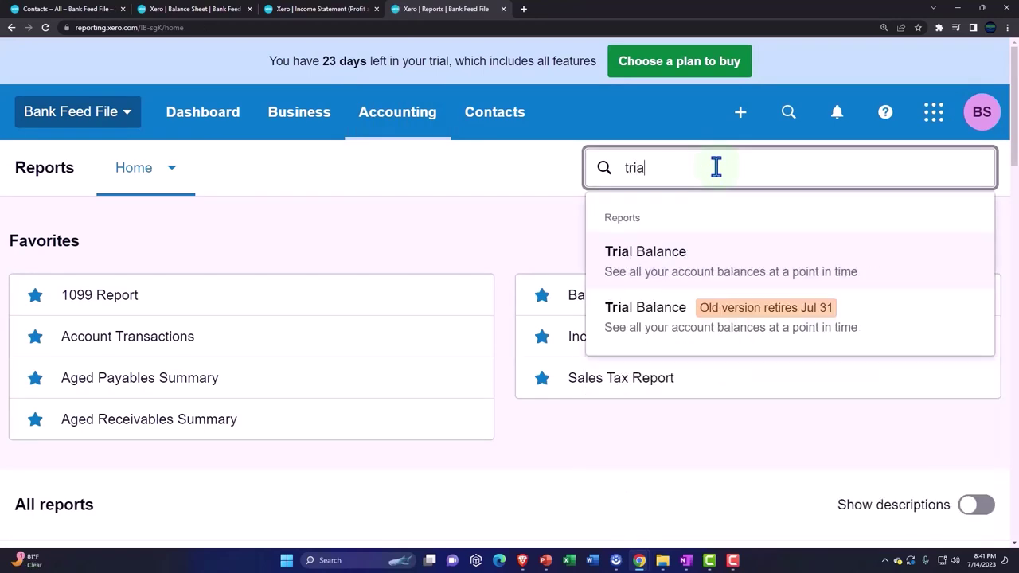
left_click(688, 262)
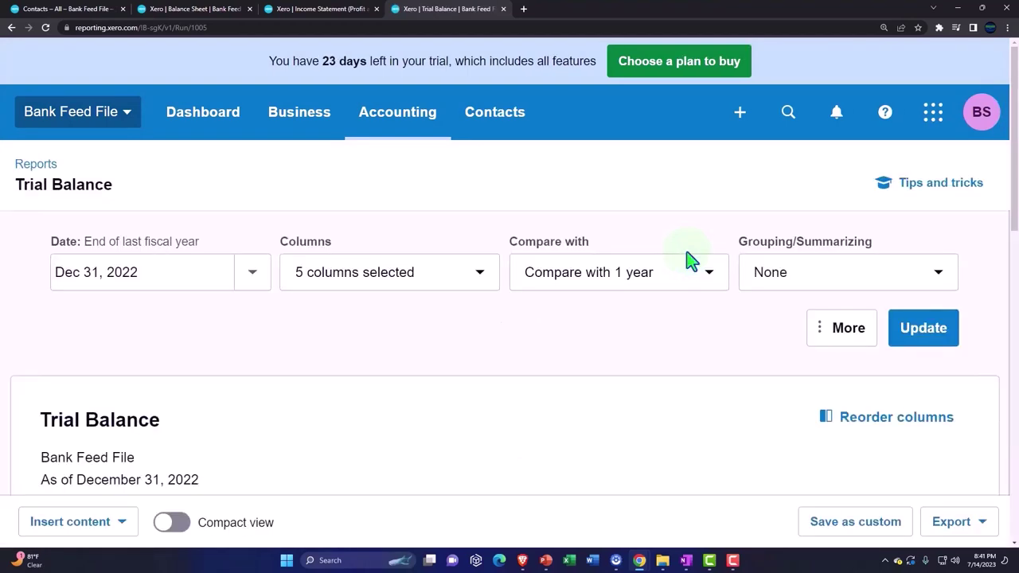
Step: Examine the Trial Balance as of December 31, 2022, from the asset and equity accounts through revenue and expenses
scroll(690, 259, "down", 5)
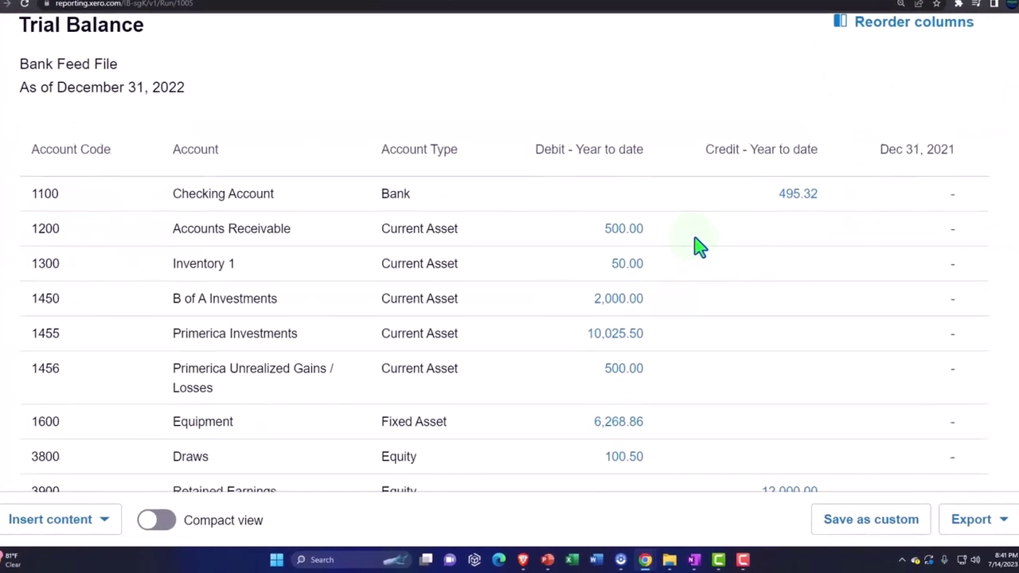
scroll(695, 239, "down", 4)
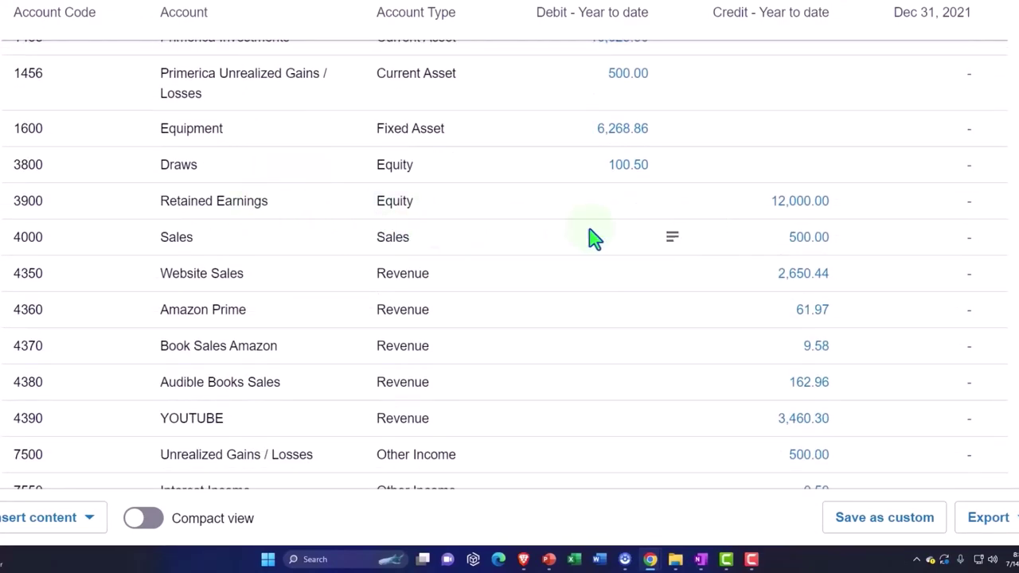
scroll(191, 249, "down", 1)
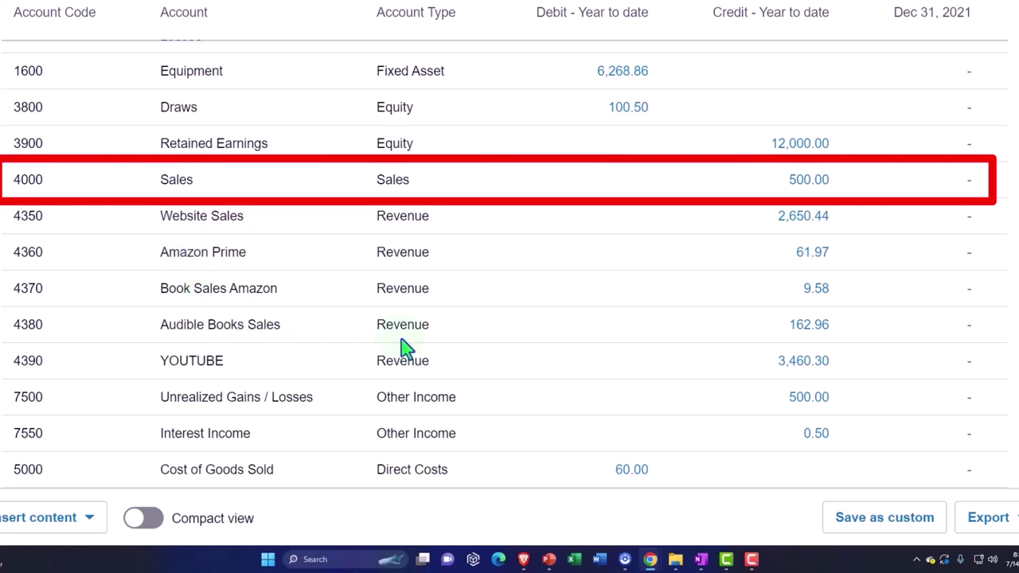
scroll(404, 348, "down", 1)
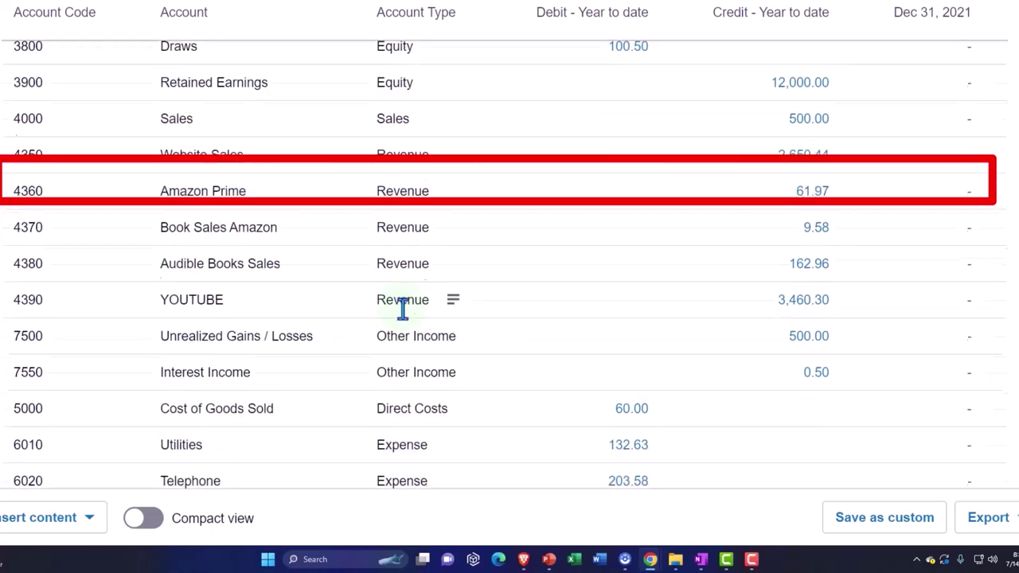
Step: Switch to the Balance Sheet and compare total assets with total liabilities and equity, checking current year earnings
scroll(403, 309, "down", 1)
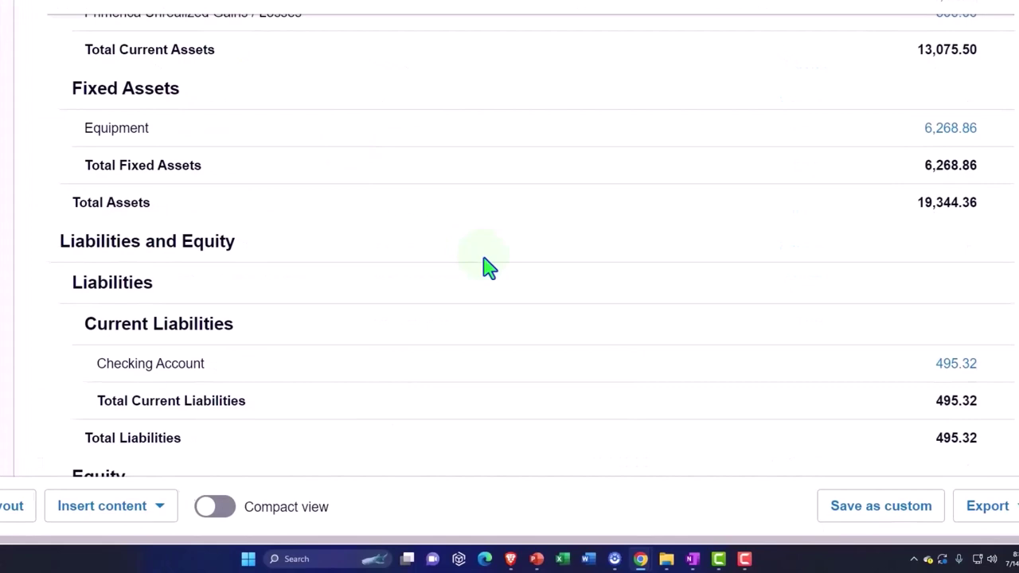
scroll(487, 265, "up", 4)
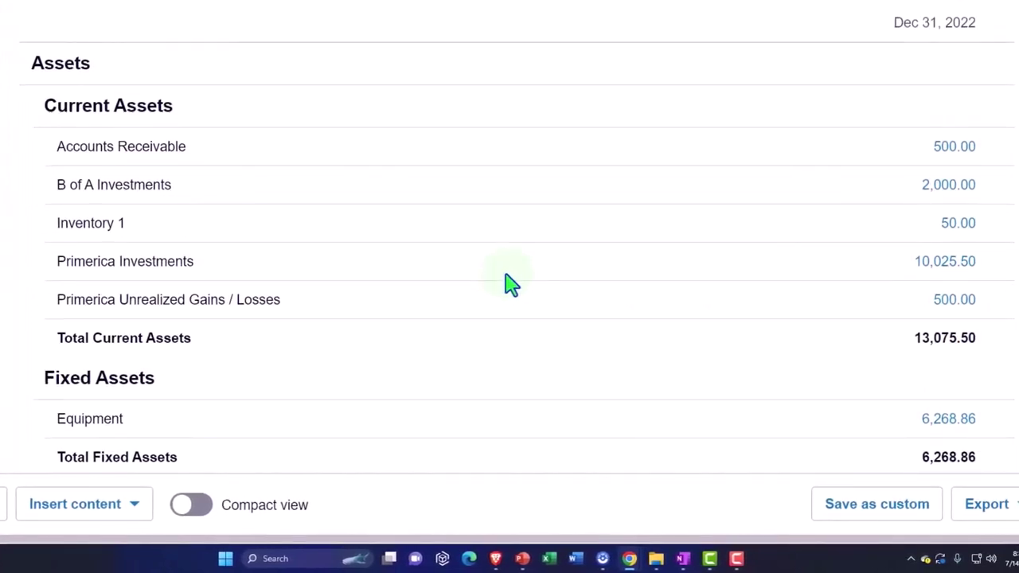
scroll(593, 310, "down", 1)
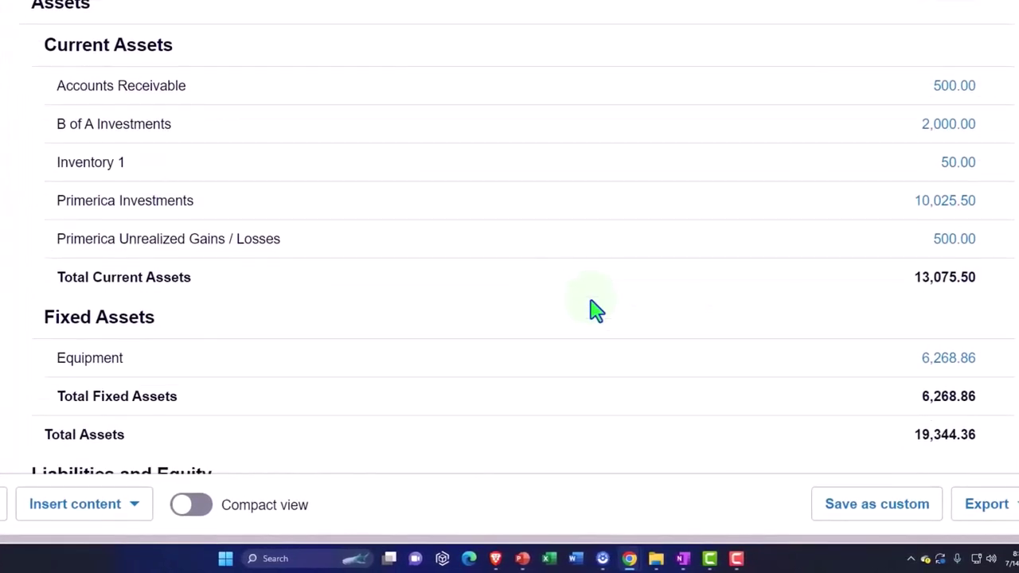
scroll(592, 309, "down", 6)
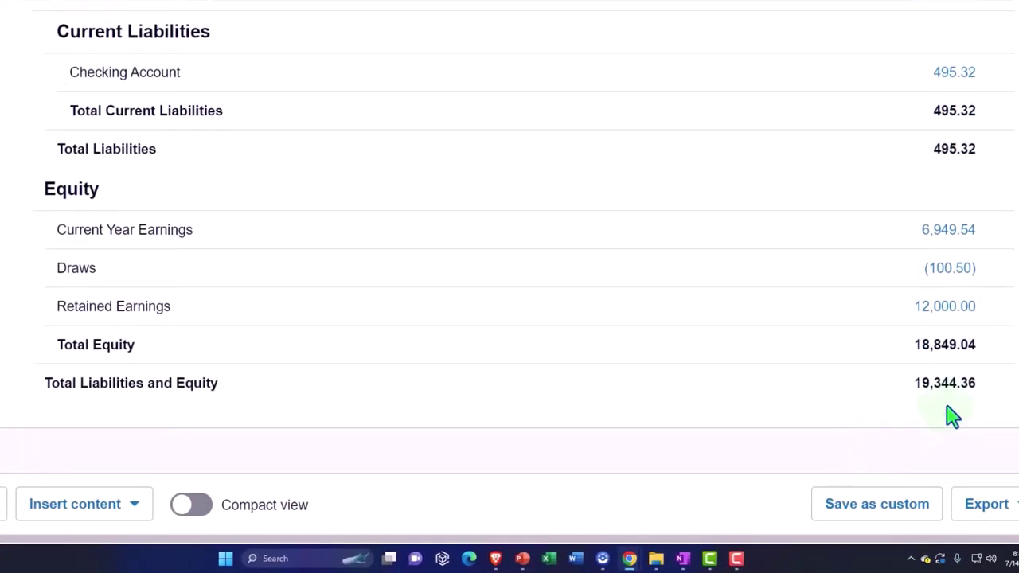
scroll(952, 415, "up", 4)
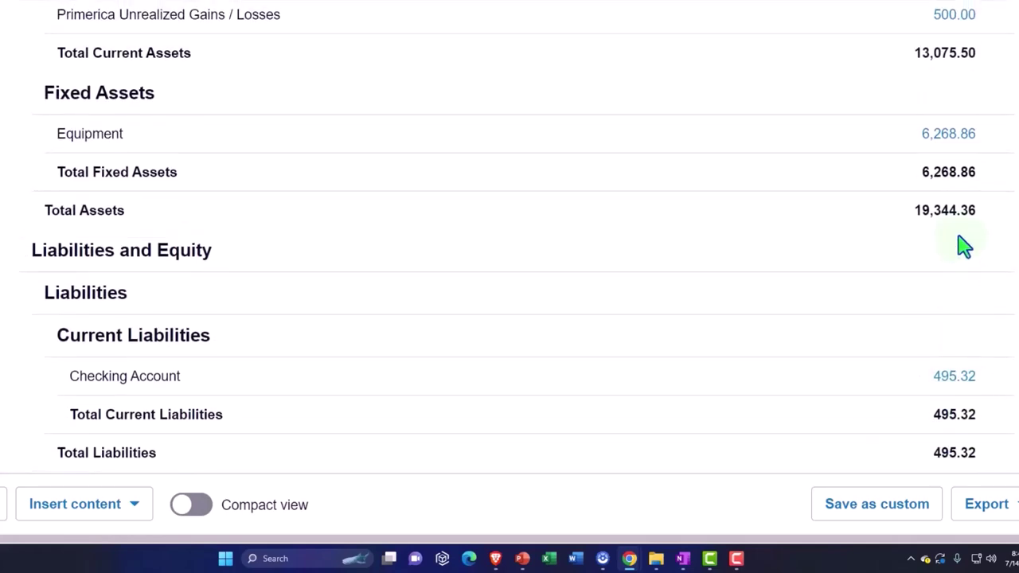
scroll(963, 246, "down", 3)
scroll(963, 247, "down", 1)
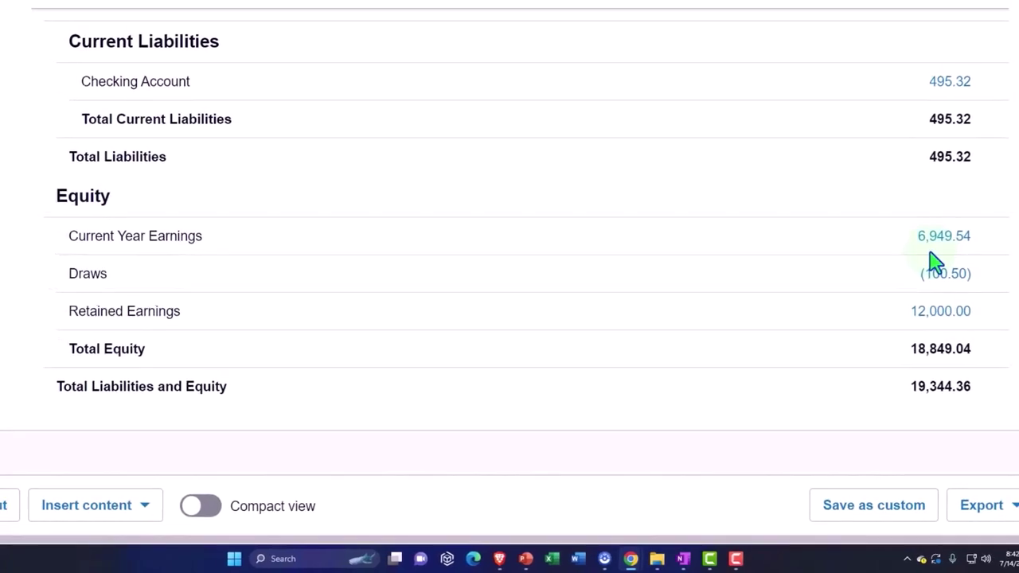
Step: Return to the 2022 Income Statement (Profit and Loss) and examine its operating expenses and other income sections
left_click(303, 10)
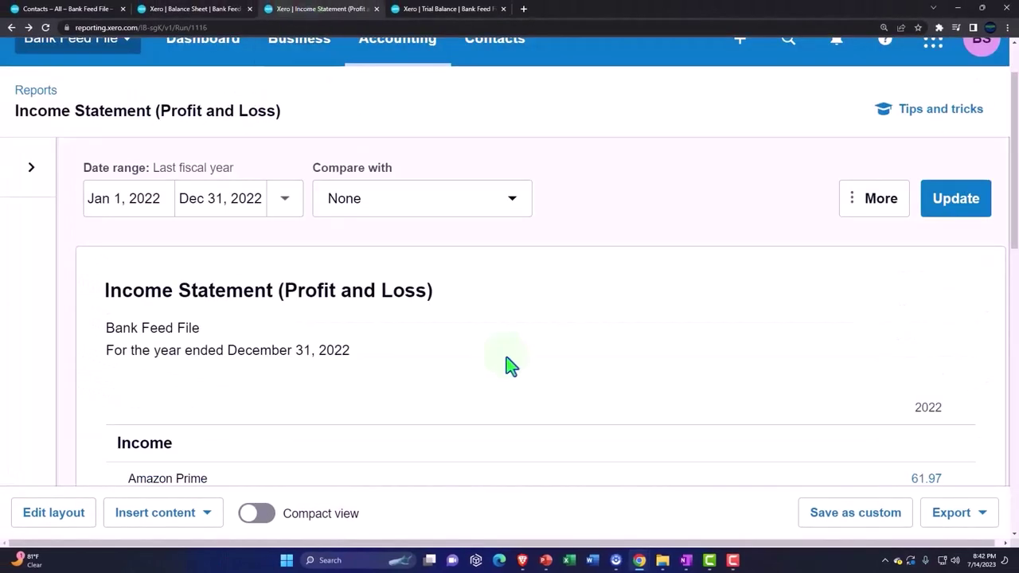
scroll(509, 365, "down", 10)
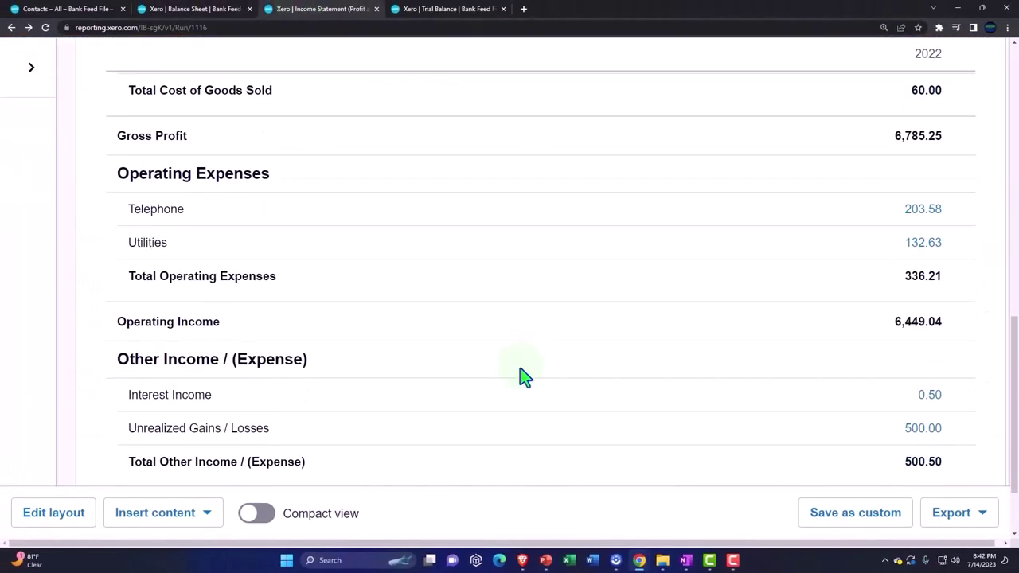